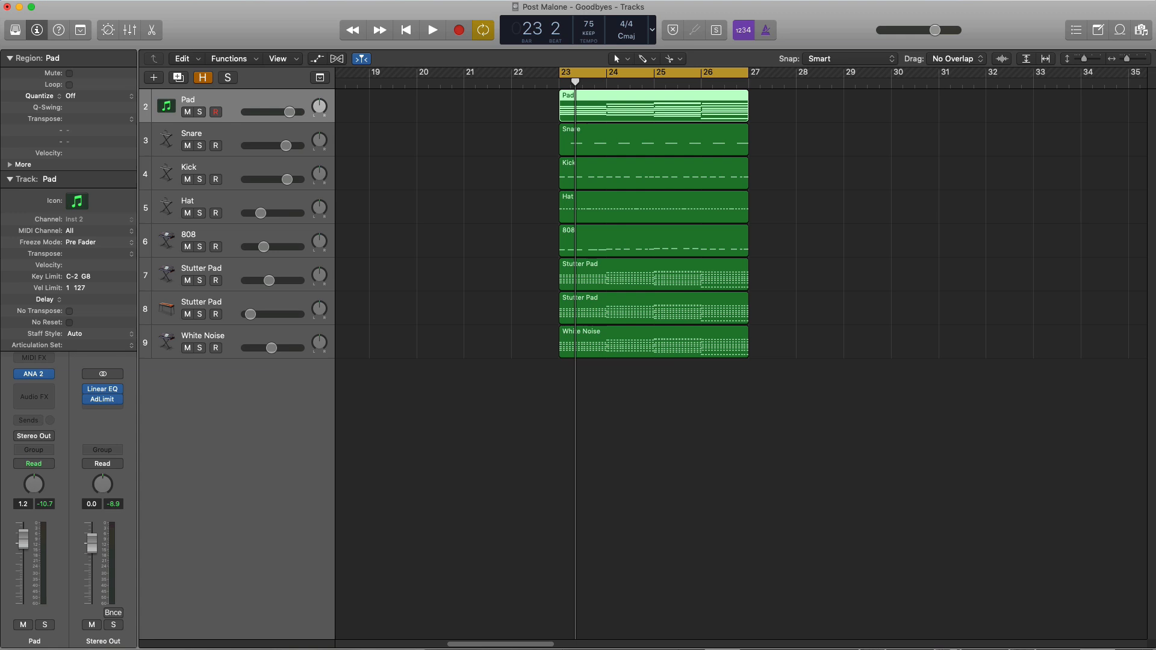
Solo the Pad track and play the looped section, comparing the pad alone against the full mix
click(199, 113)
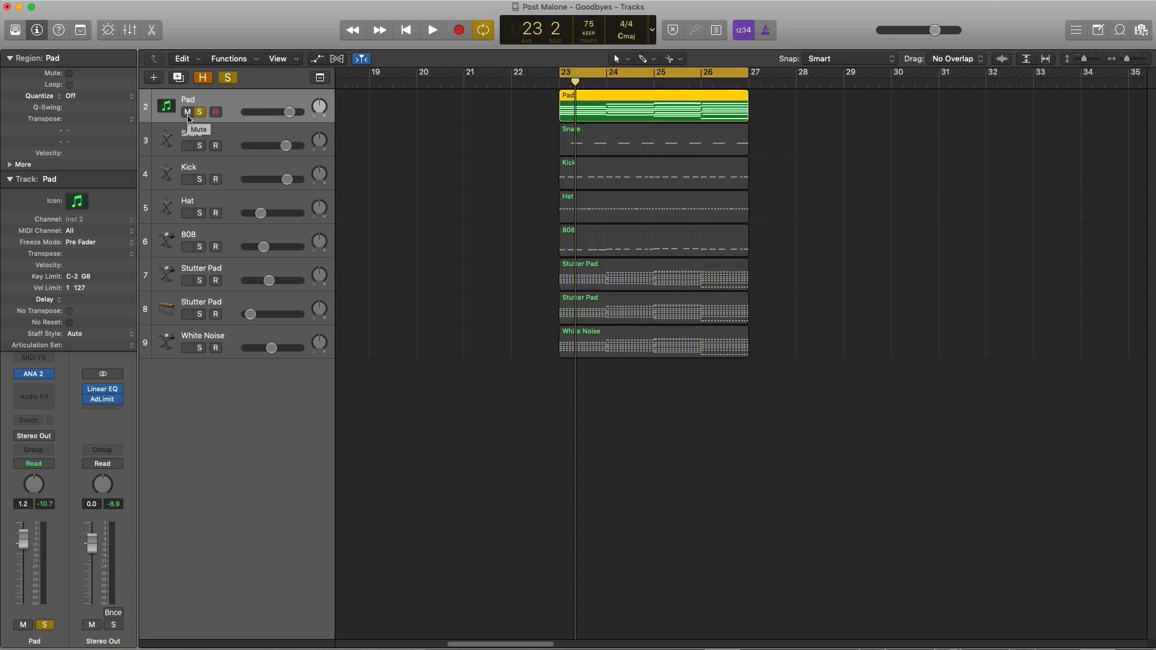
key(space)
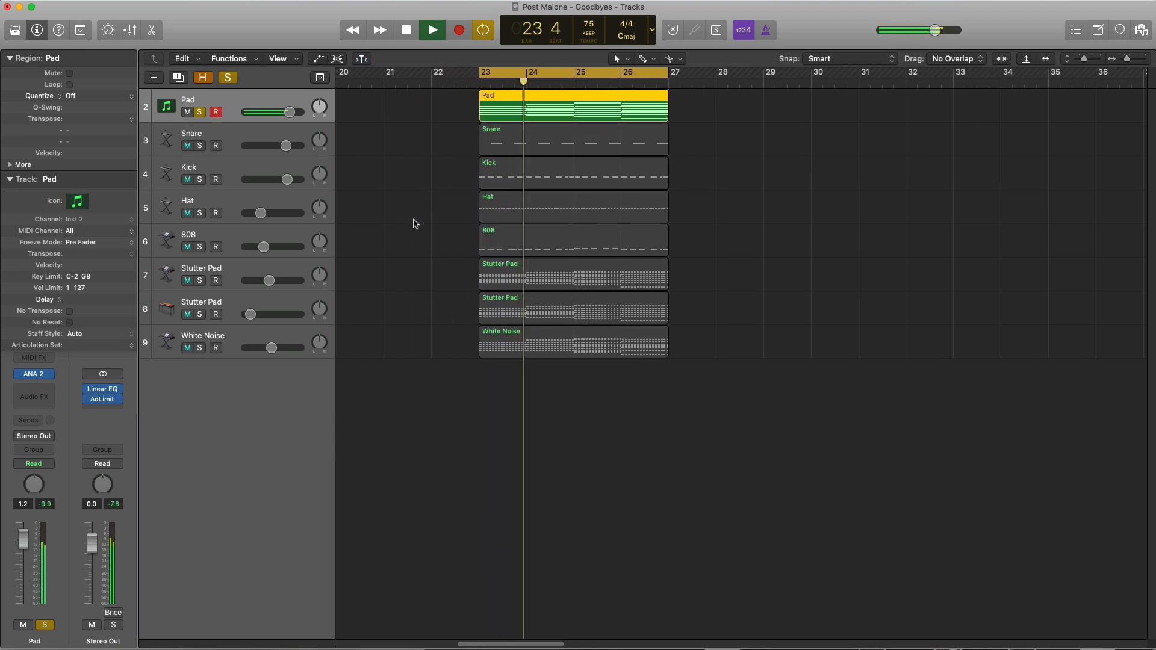
scroll(432, 227, up, 3)
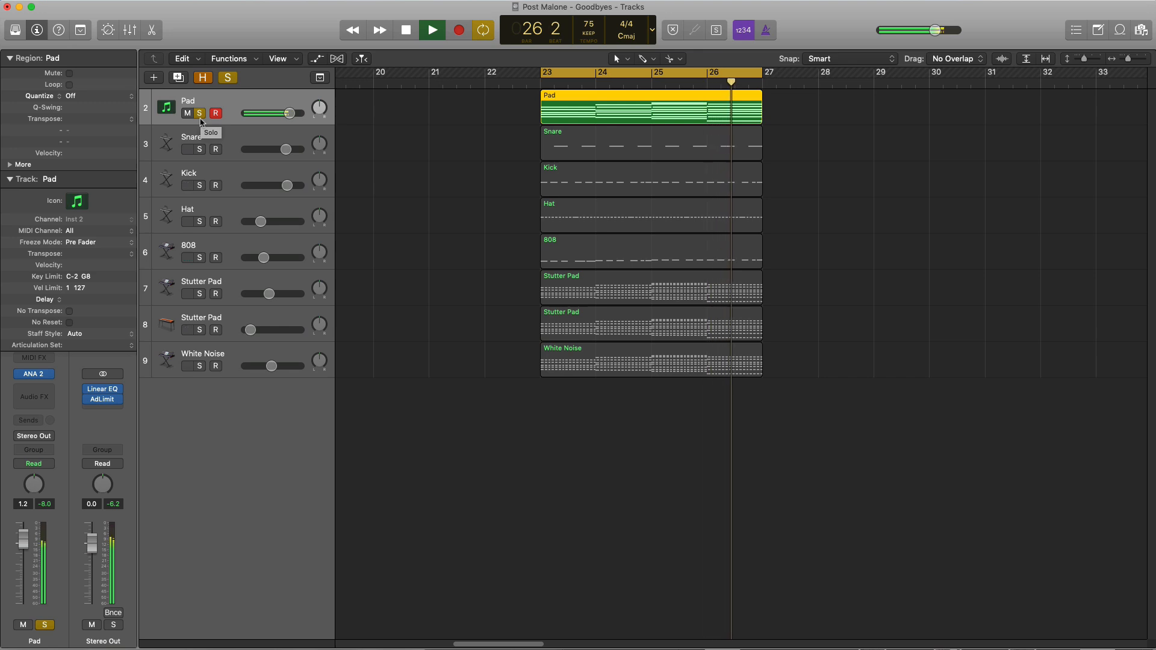
click(200, 115)
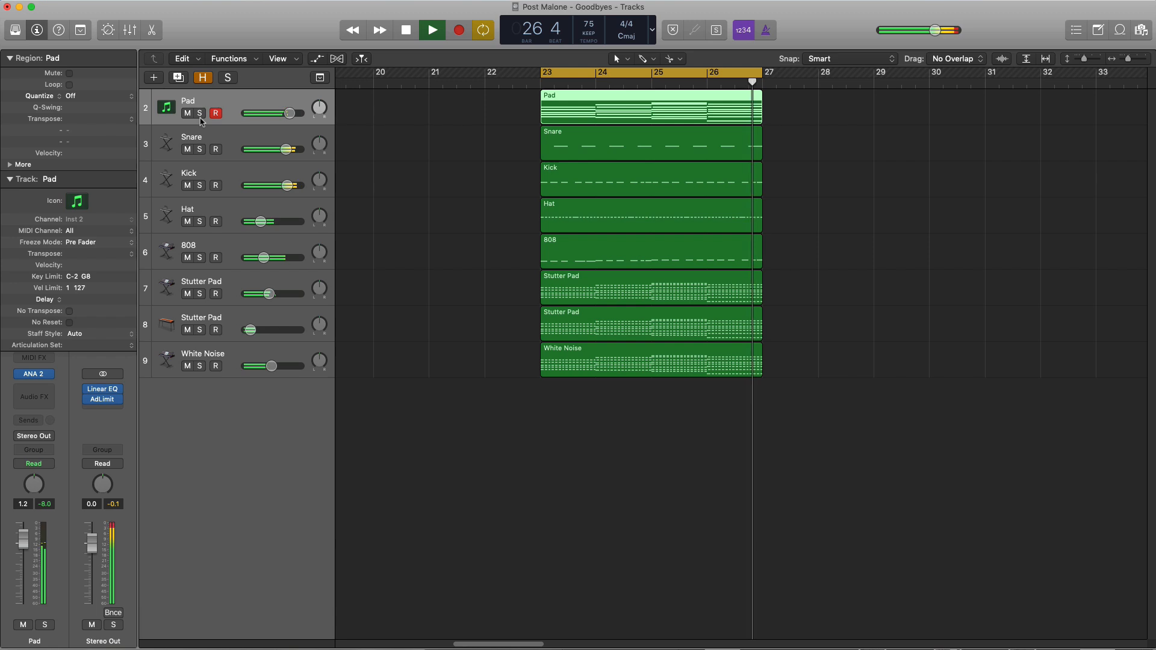
click(201, 119)
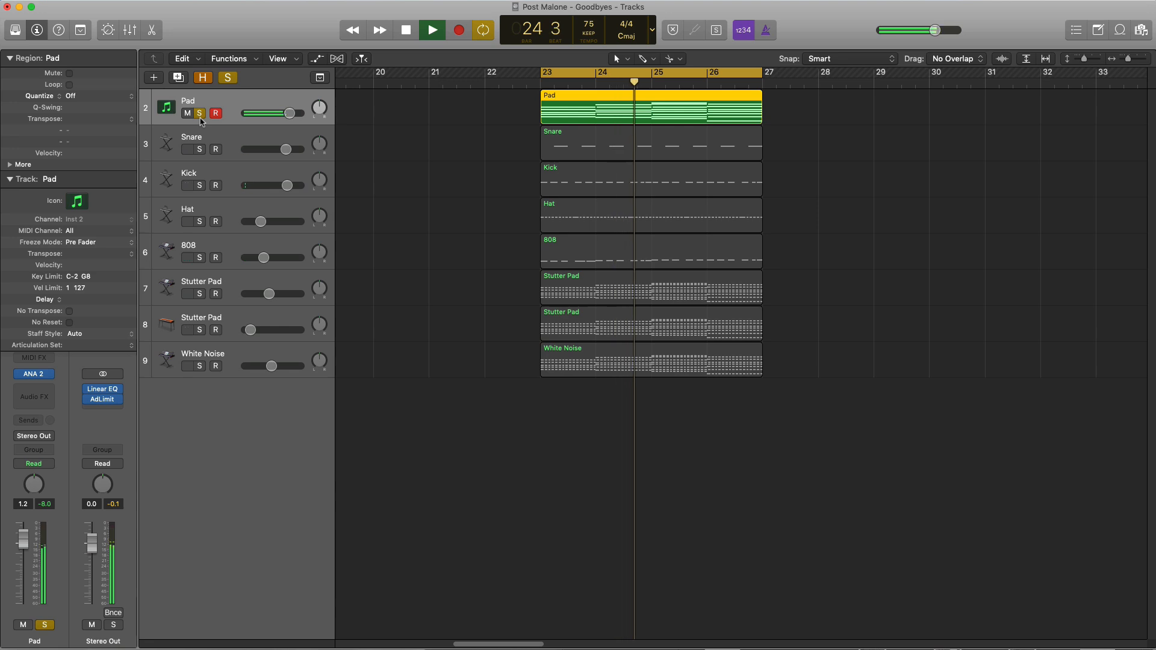
key(space)
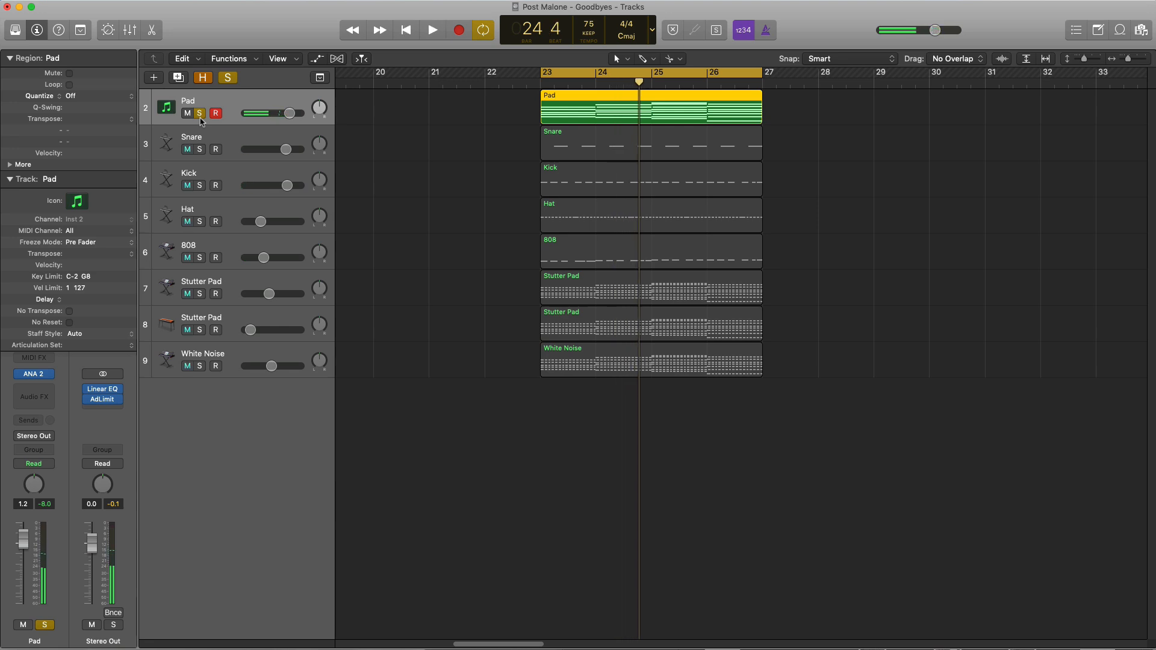
Create one new software instrument track and copy the Pad region onto it
click(153, 79)
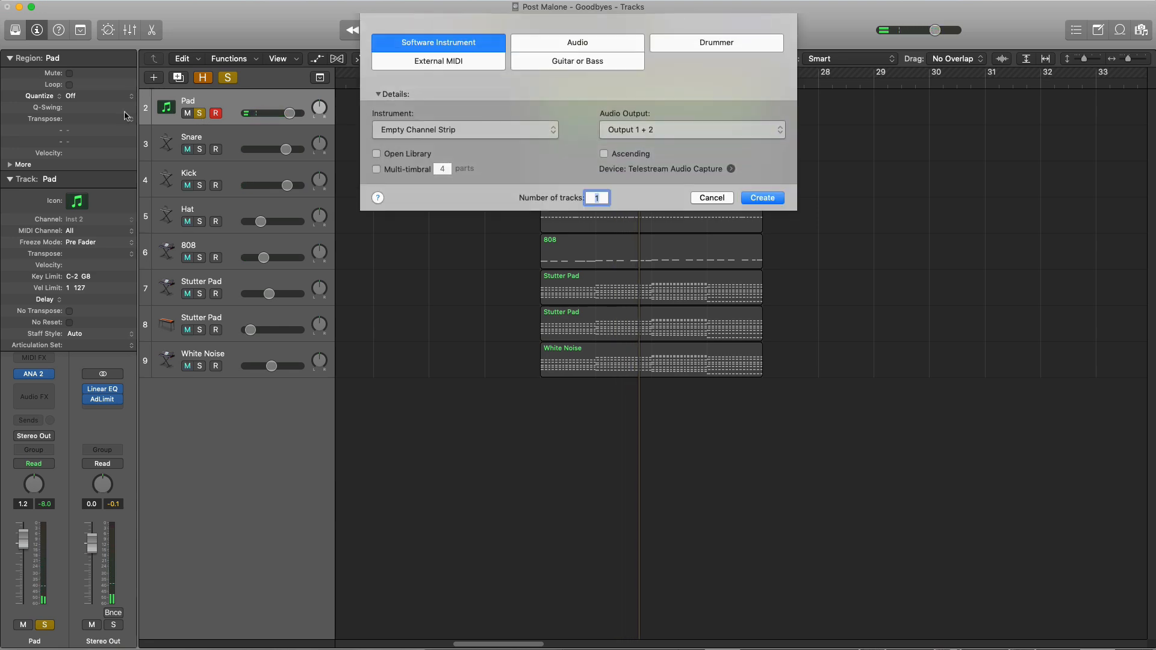
key(Return)
drag(676, 117, 676, 164)
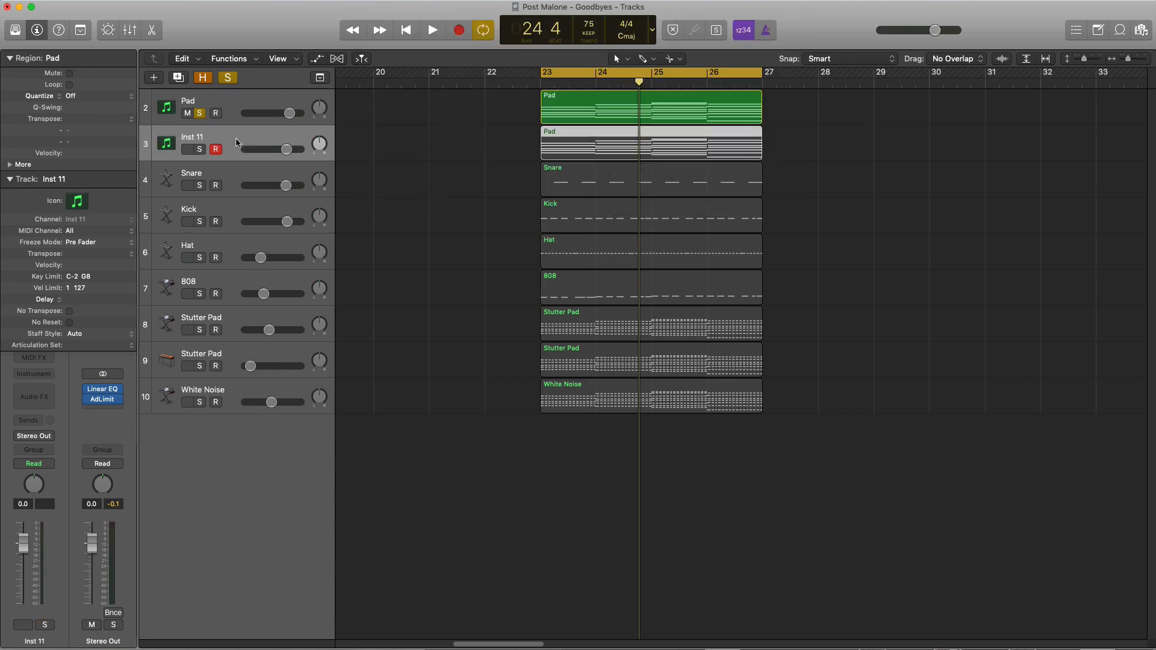
Load the ANA 2 synth in stereo as the new track's instrument
click(44, 378)
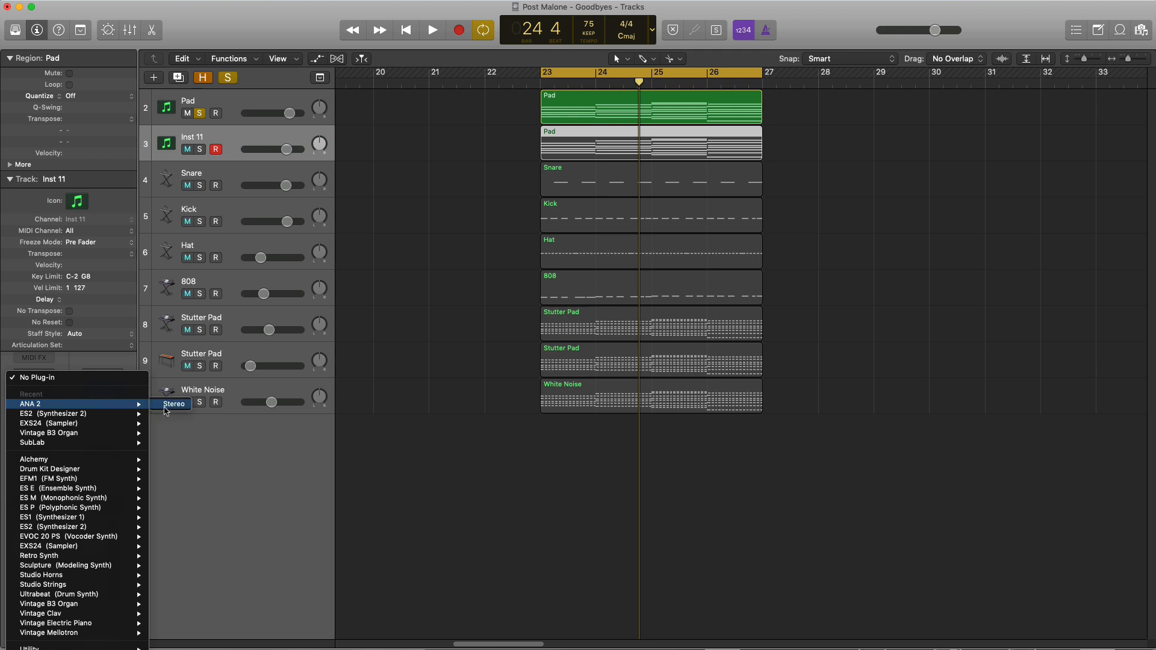
click(227, 441)
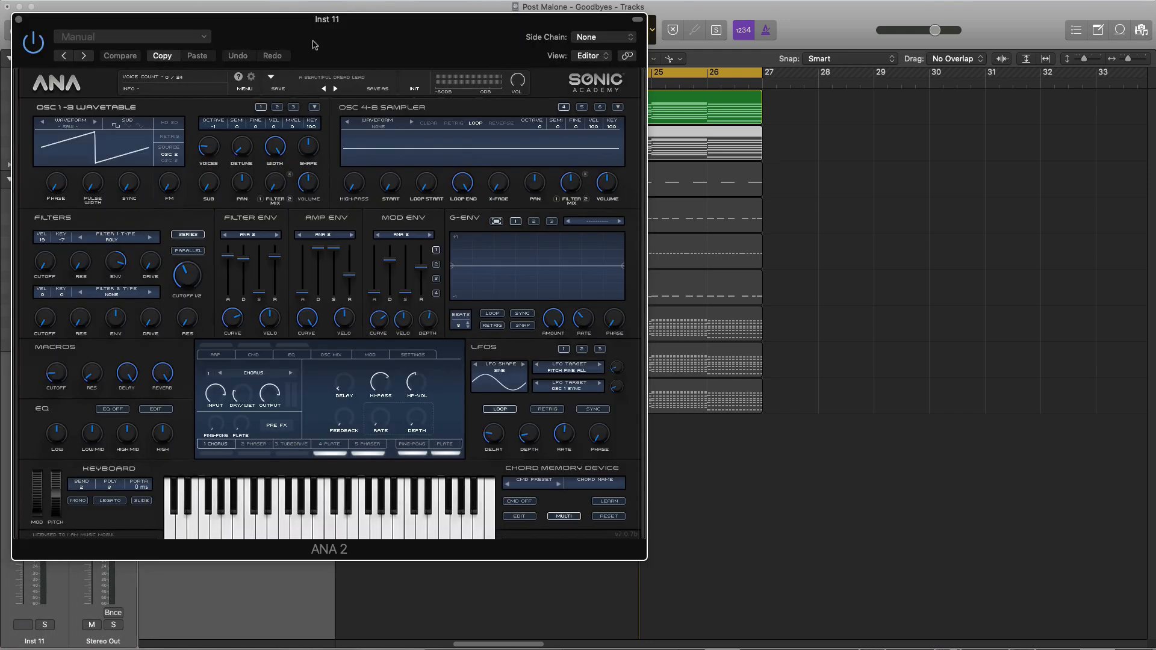
drag(165, 22, 517, 201)
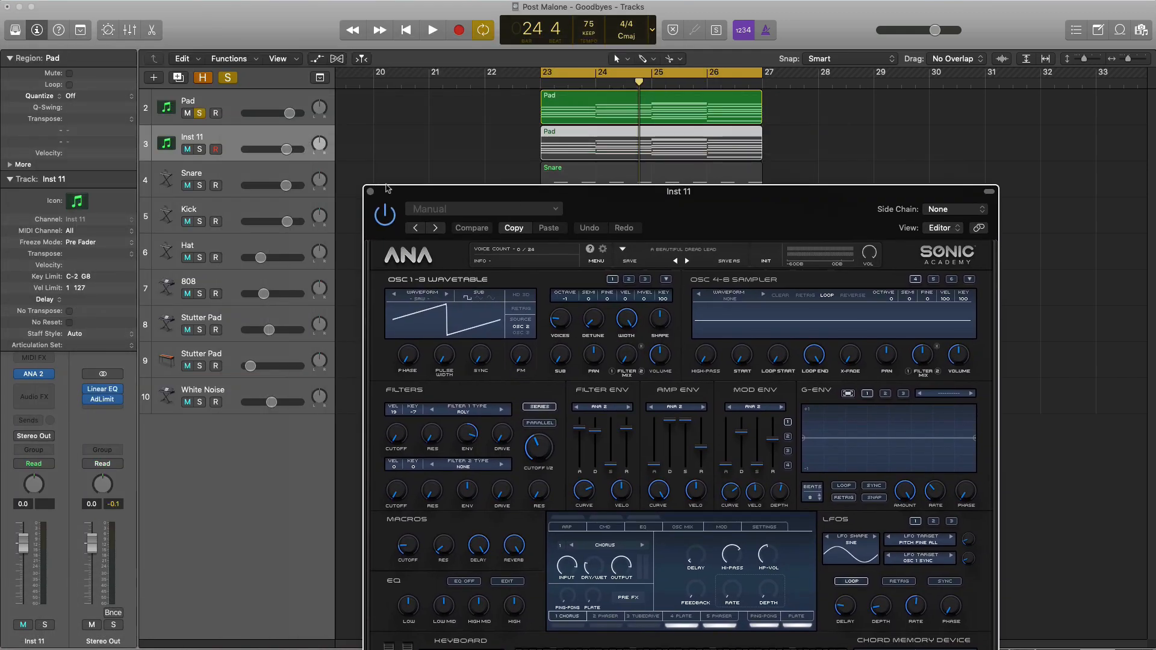
Solo the new instrument track and reset ANA 2 to its initial patch
click(201, 151)
drag(632, 201, 535, 68)
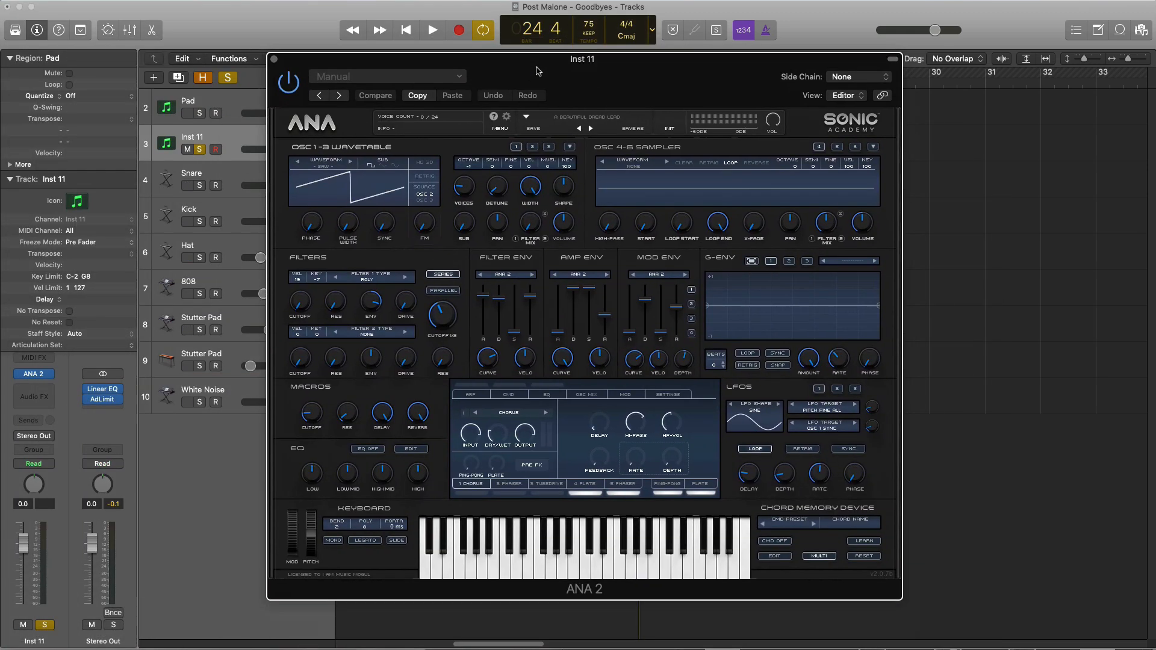
click(665, 131)
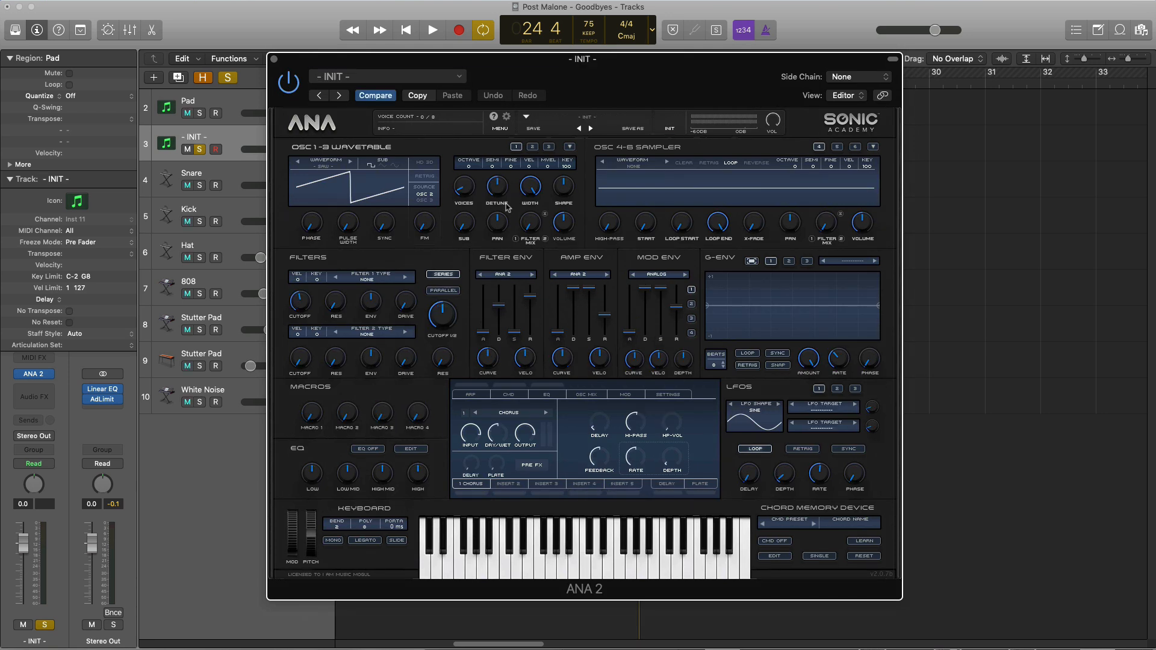
Lower the new track's volume to -12.6 dB and play back the initial patch
drag(565, 74, 695, 120)
drag(287, 150, 263, 149)
key(space)
drag(775, 113, 721, 83)
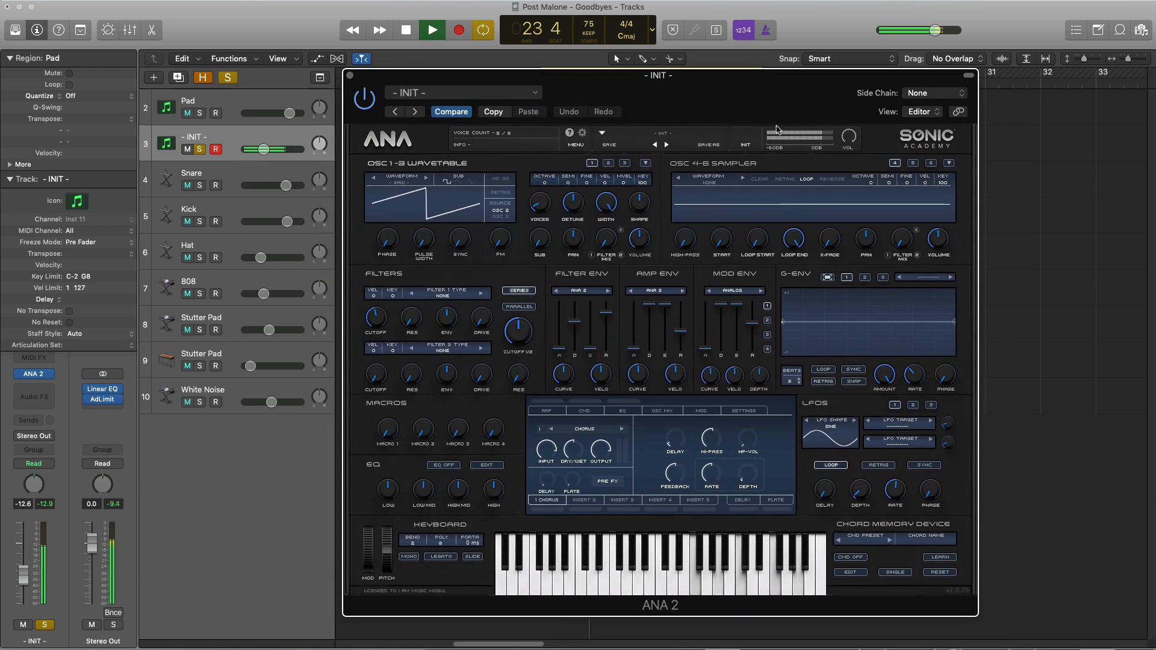
key(space)
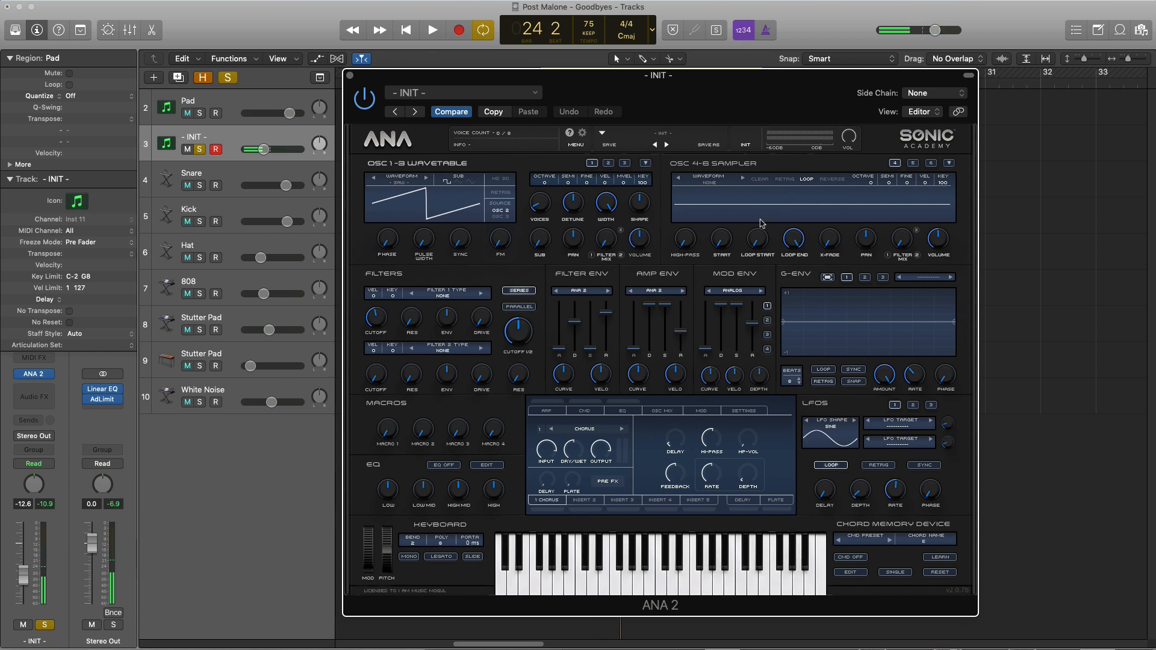
Set oscillator 1's waveform to JP800 Saw from the Slate Analog folder of the Slate Digital DLC
click(402, 187)
click(661, 283)
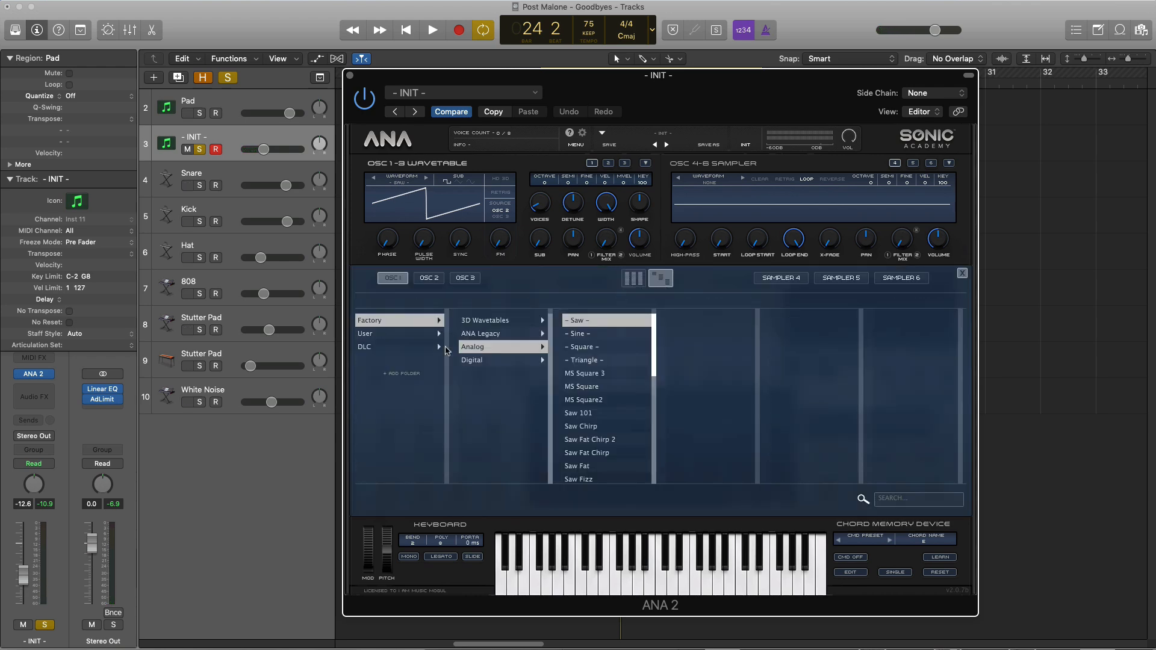
click(394, 350)
click(483, 323)
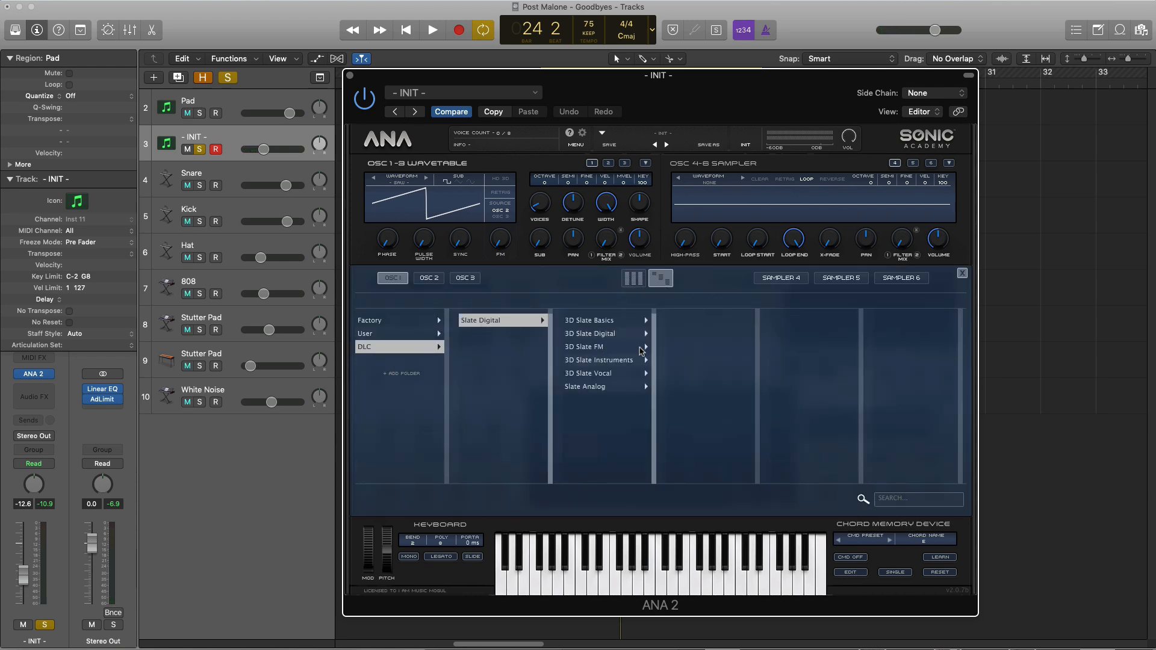
click(594, 389)
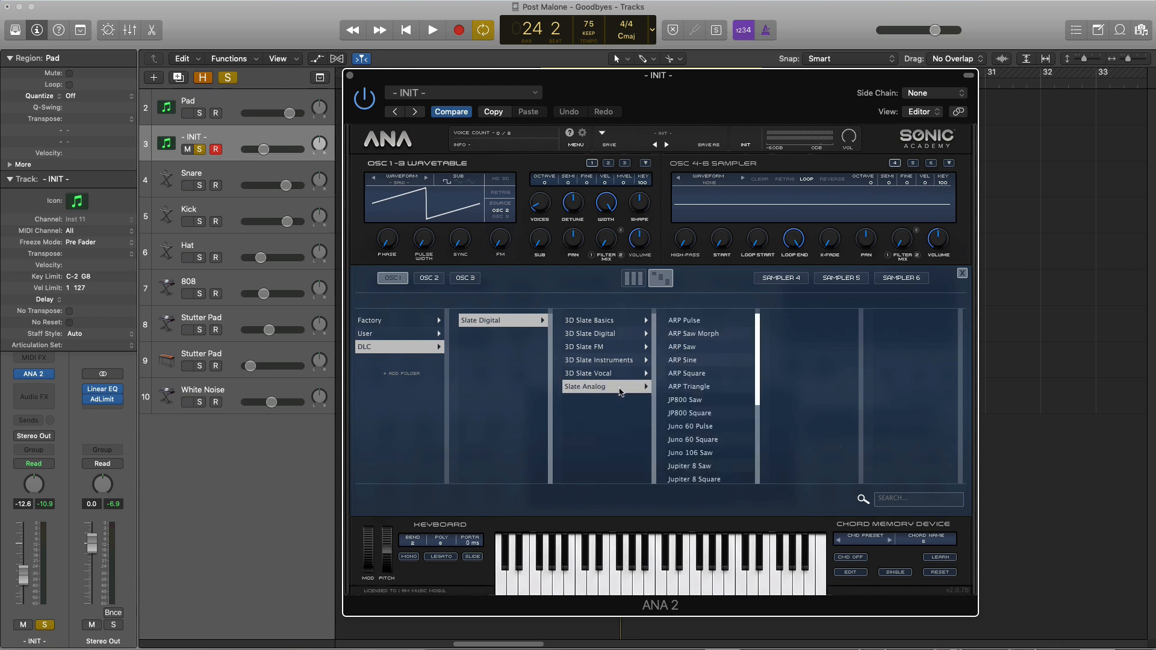
click(686, 401)
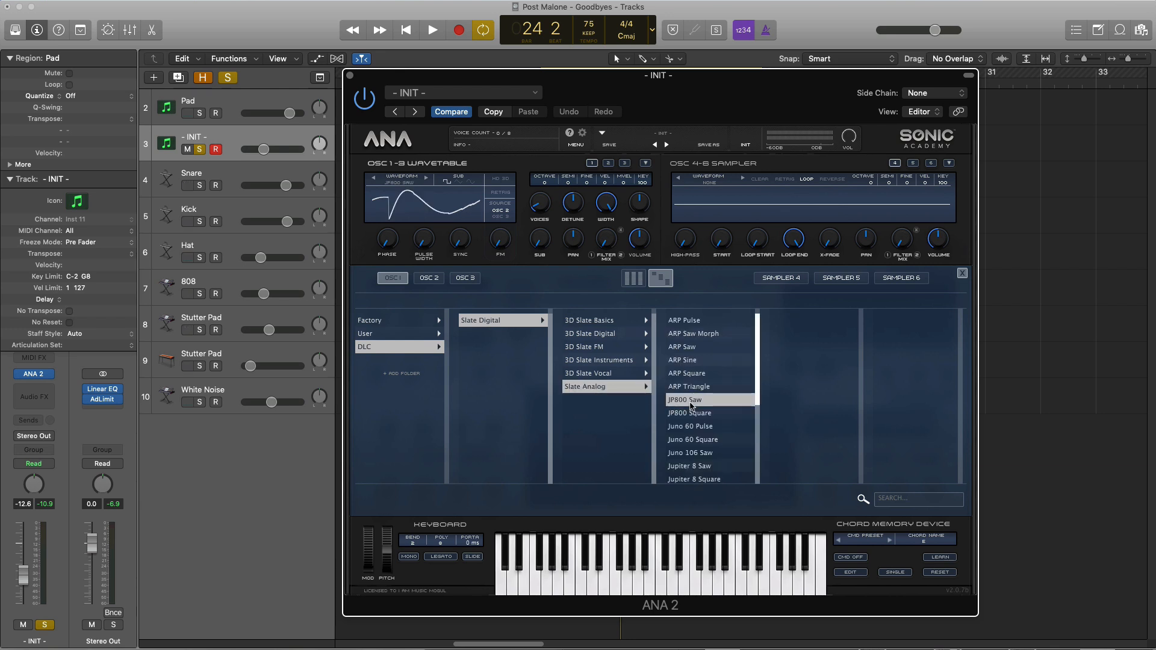
Raise oscillator 1's Voices to the maximum and listen to the thickened sound
drag(539, 212, 539, 181)
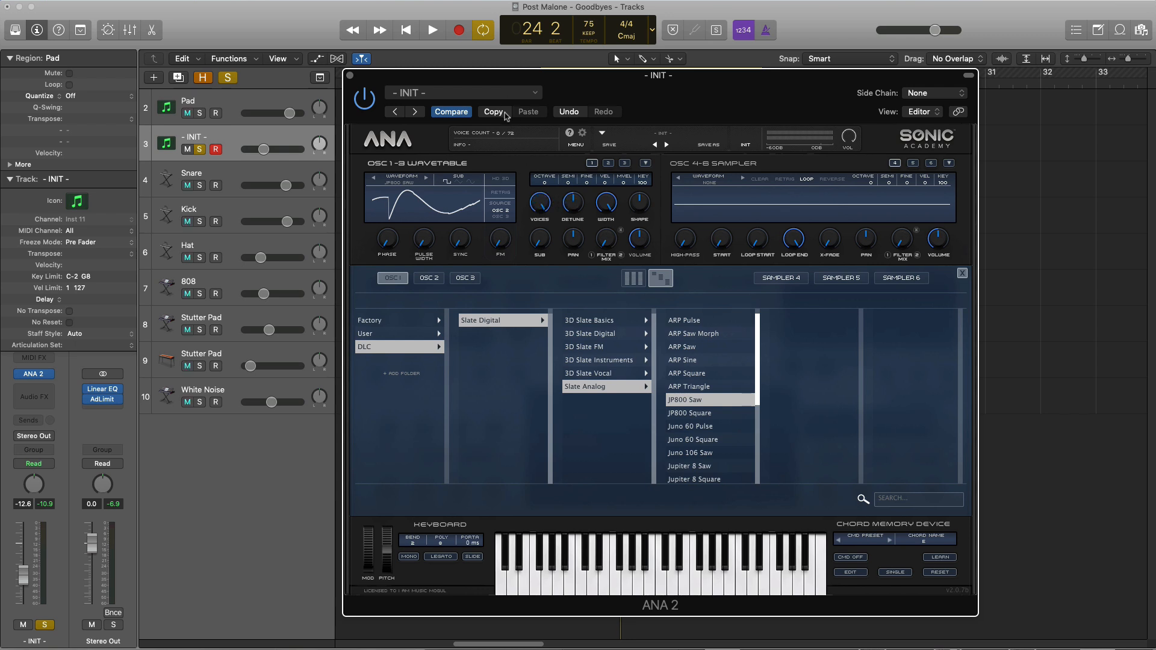
key(space)
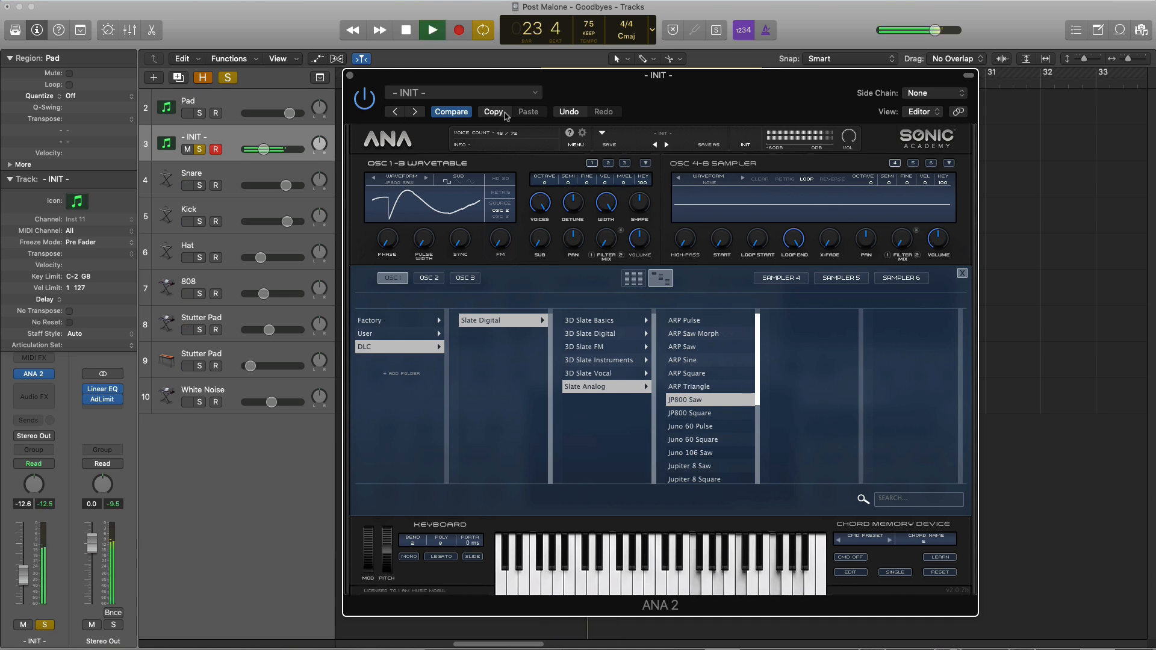
drag(624, 81, 599, 66)
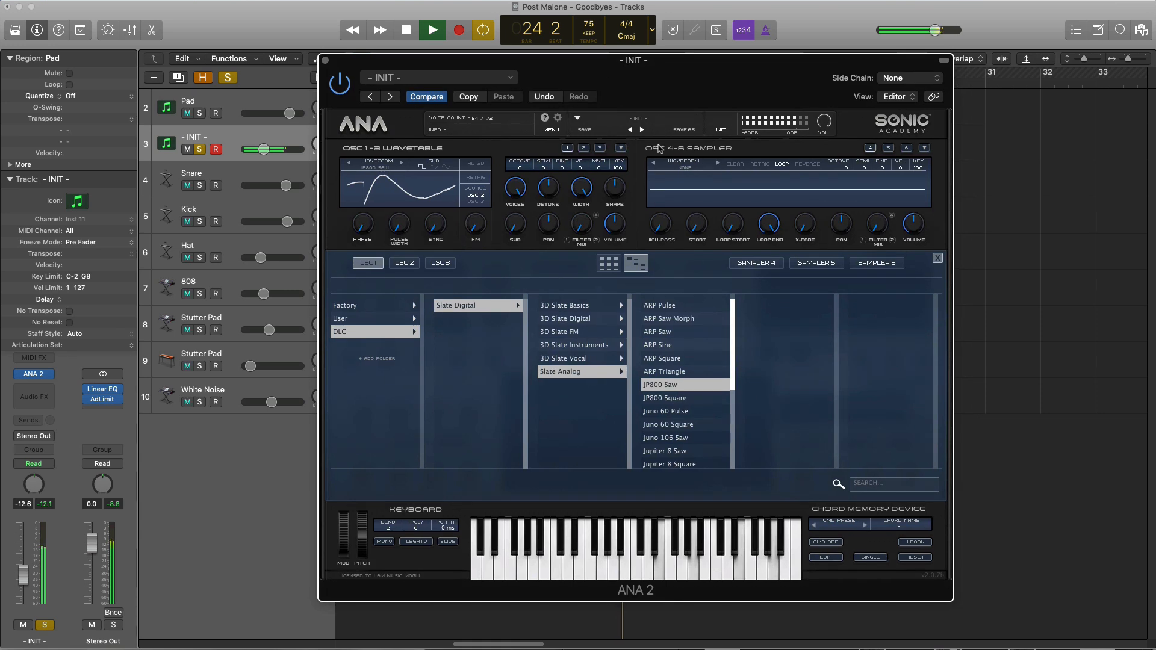
key(space)
Lower oscillator 1's Shape amount and audition the change
drag(614, 188, 598, 235)
key(space)
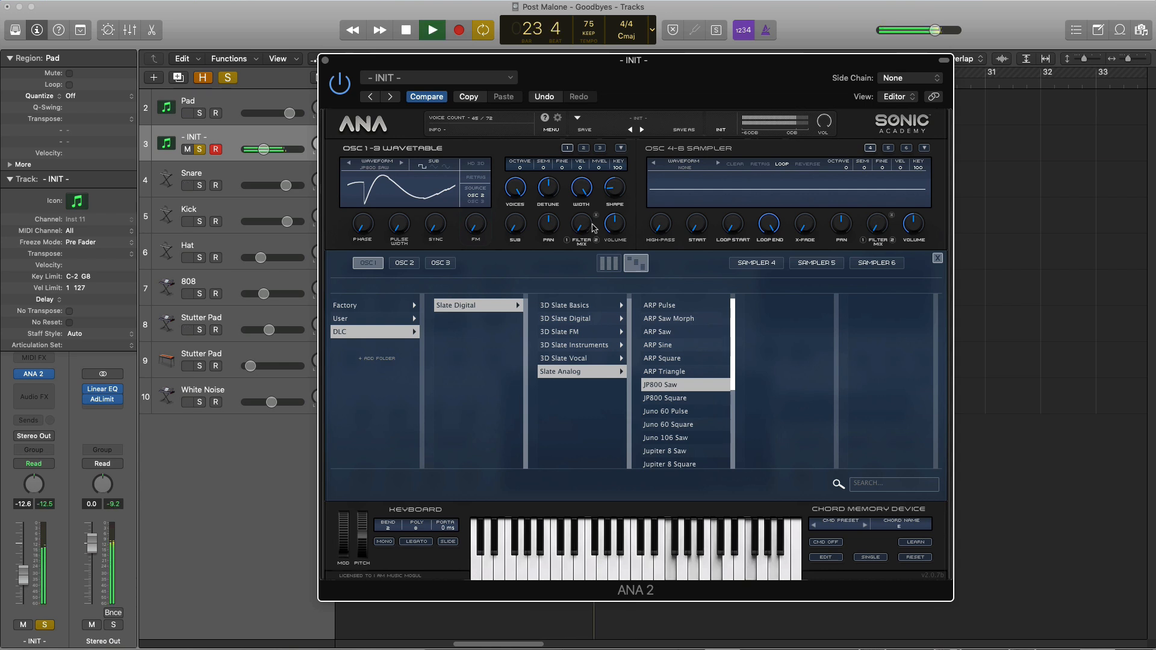
key(space)
Add a small amount of Sub to oscillator 1, play it back, and close the waveform browser
drag(514, 233, 512, 226)
key(space)
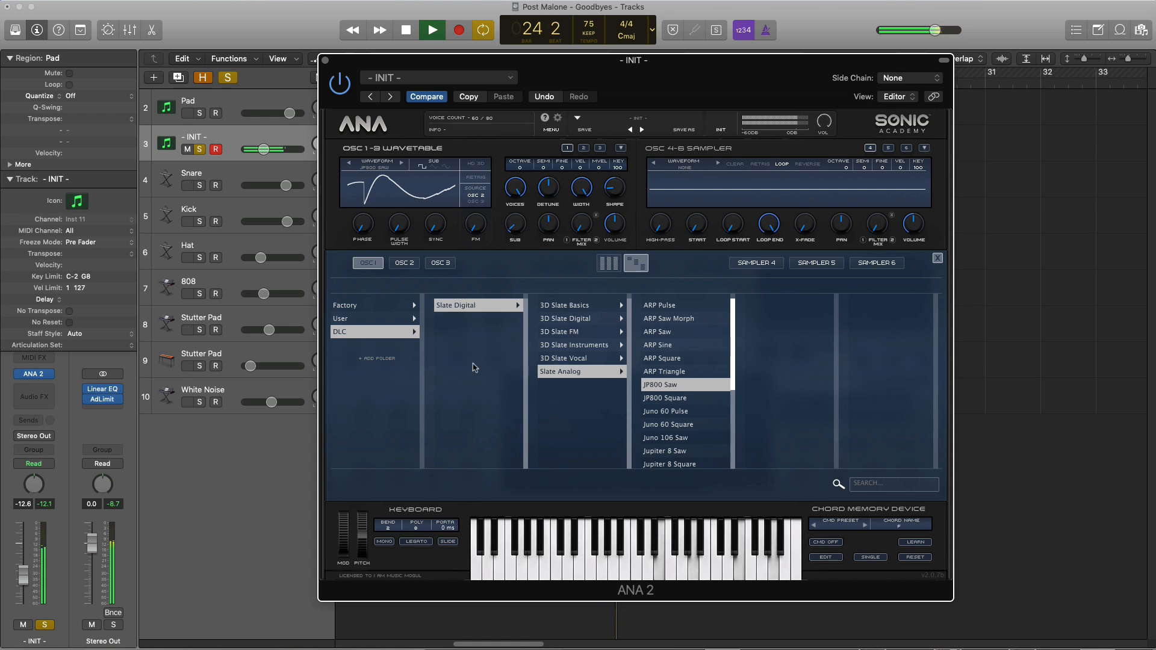
click(937, 260)
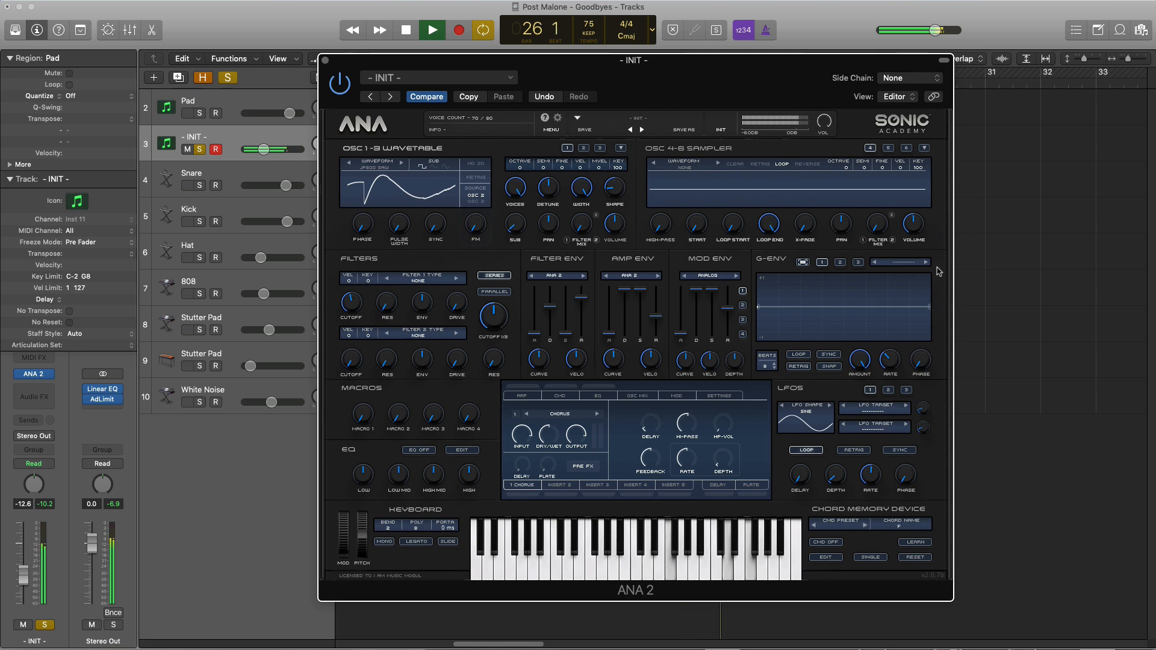
key(space)
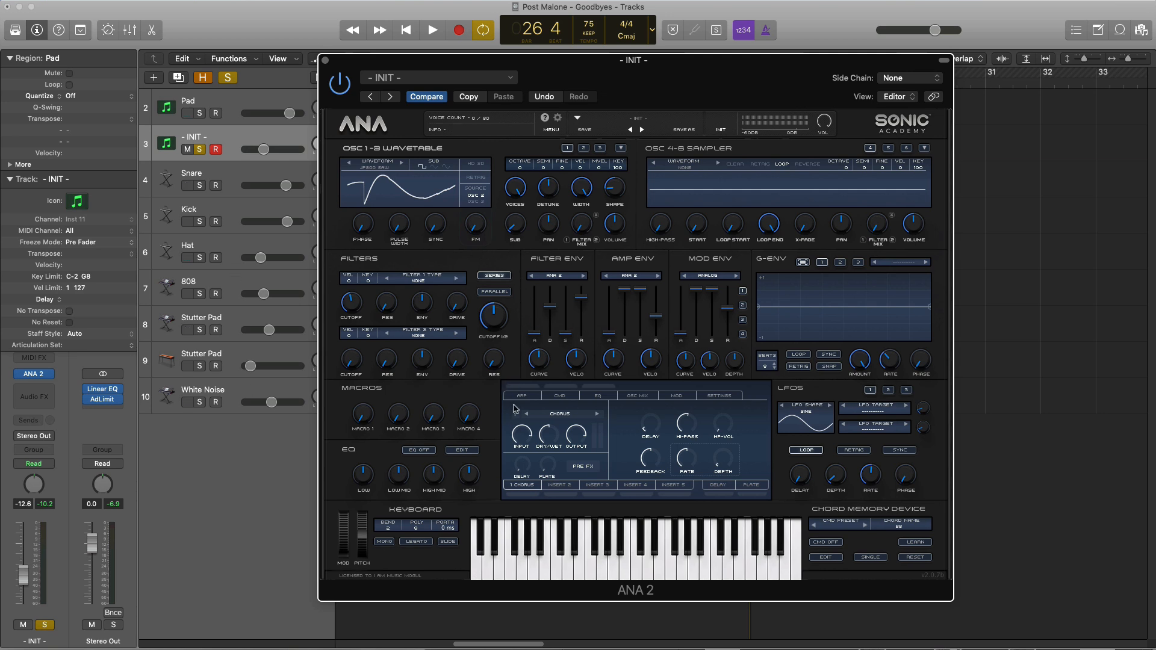
Set filter 1's type to the analog MOGY - LP
click(421, 286)
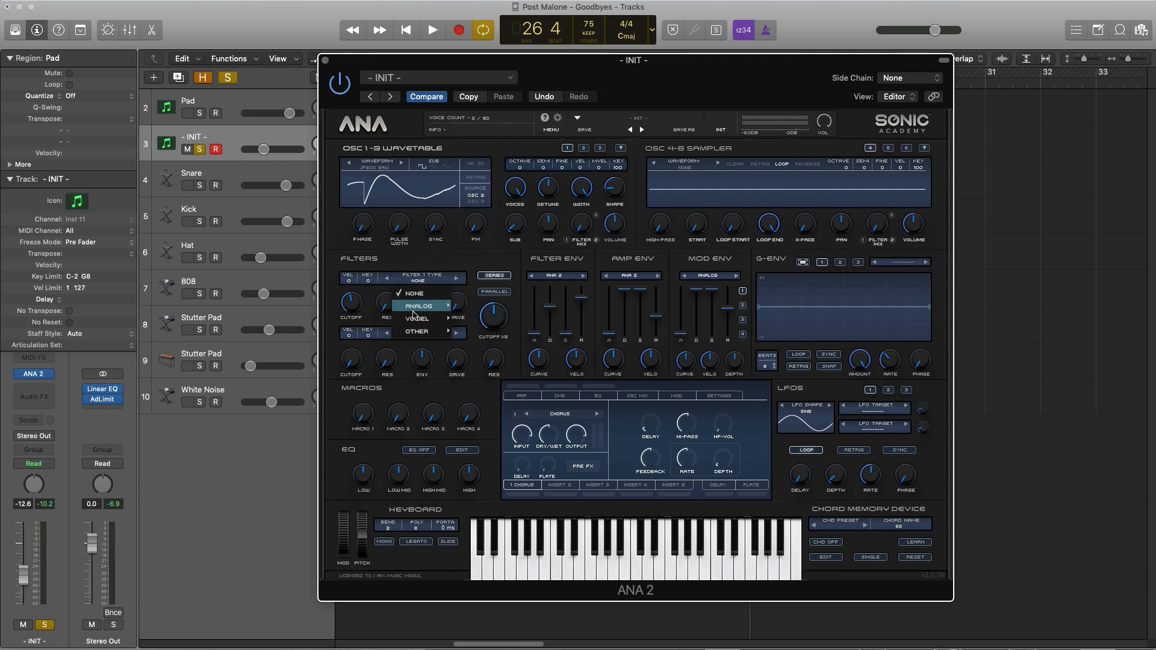
mouse_move(419, 306)
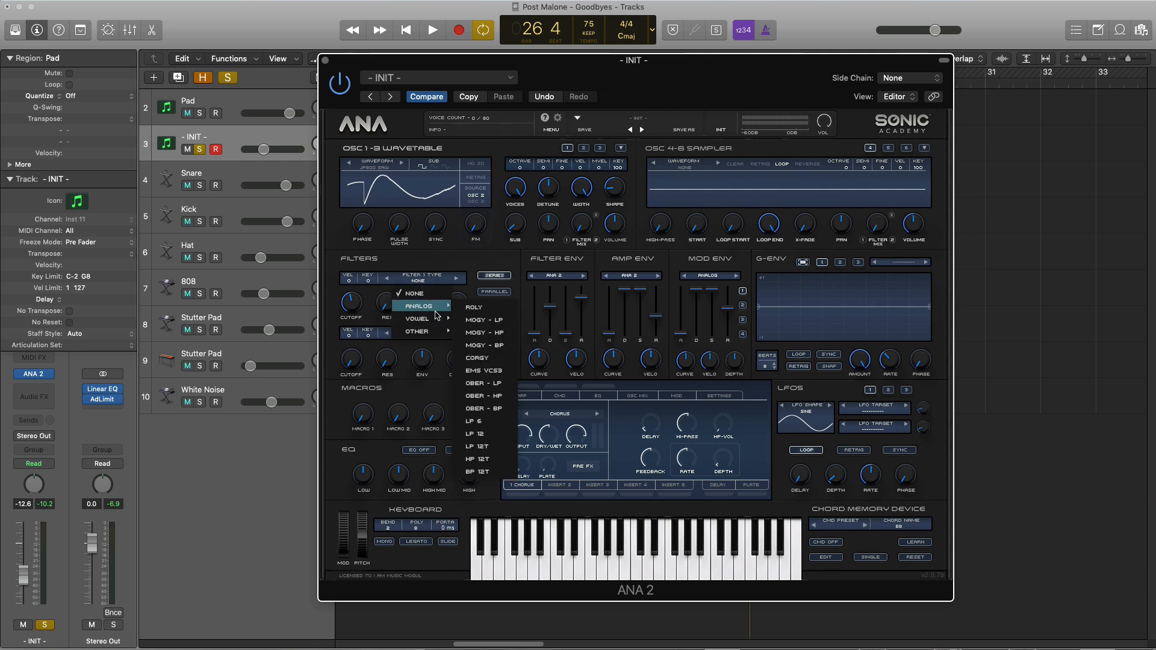
click(492, 326)
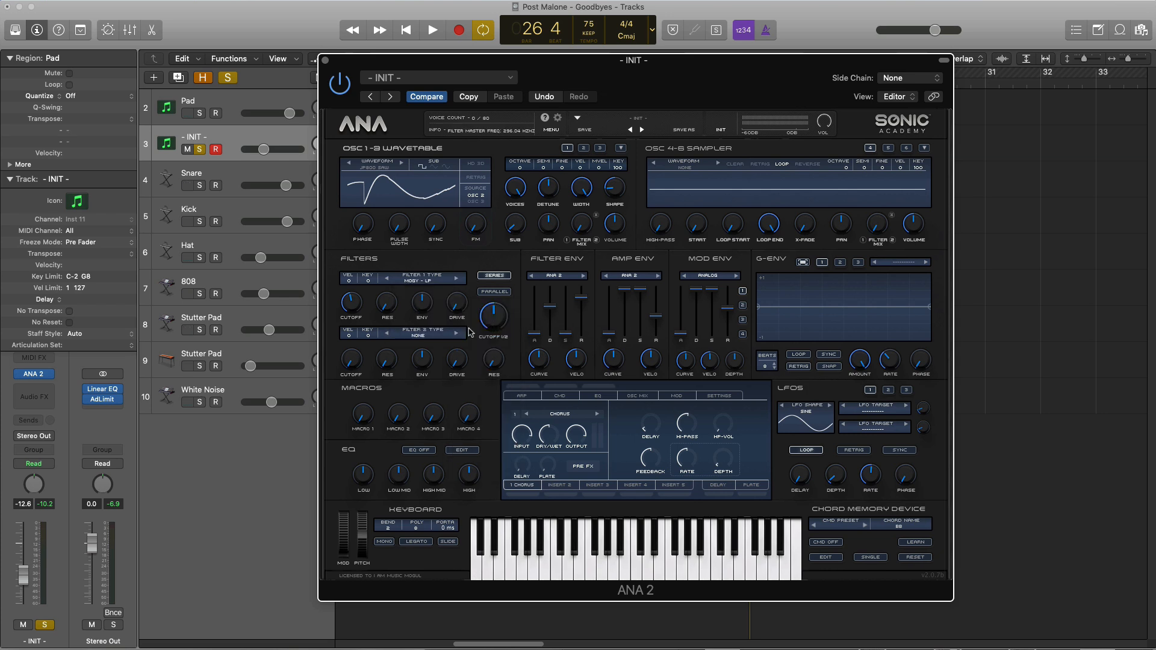
Raise filter 1's resonance to about 15.73 while auditioning the filtered sound
key(space)
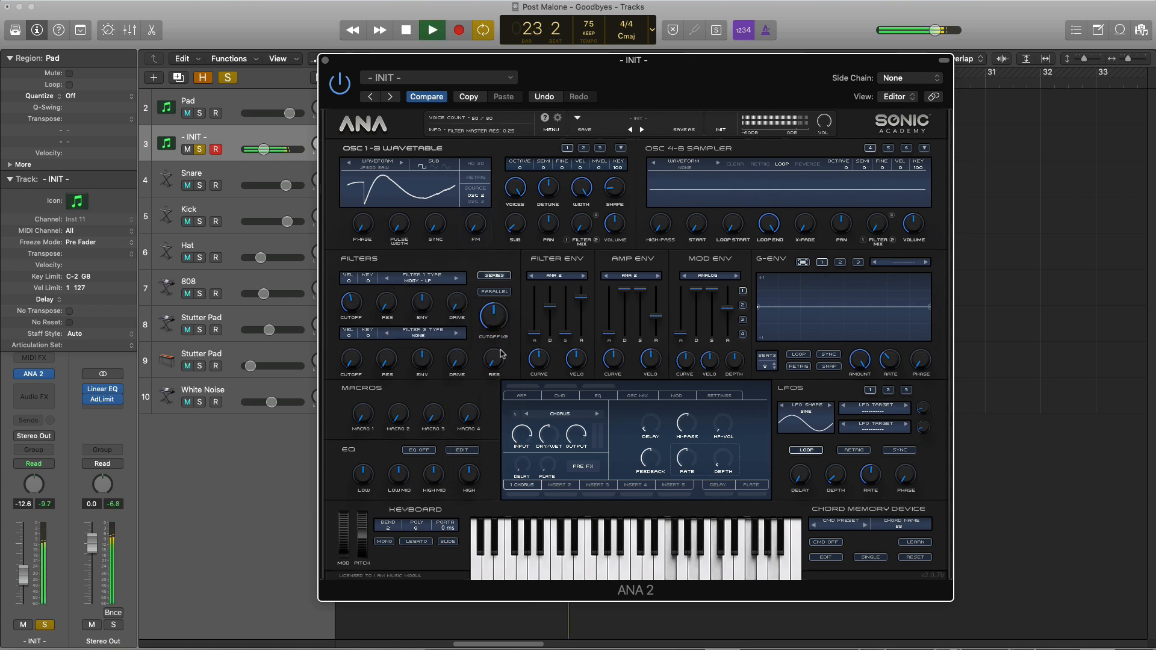
drag(387, 302, 376, 247)
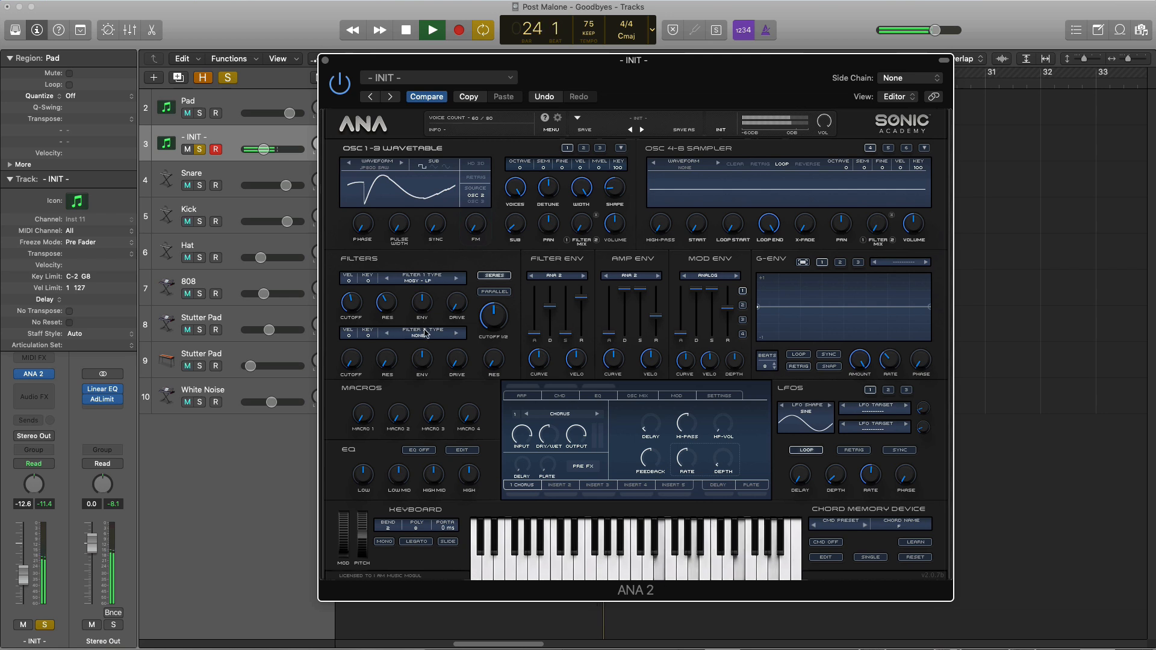
key(space)
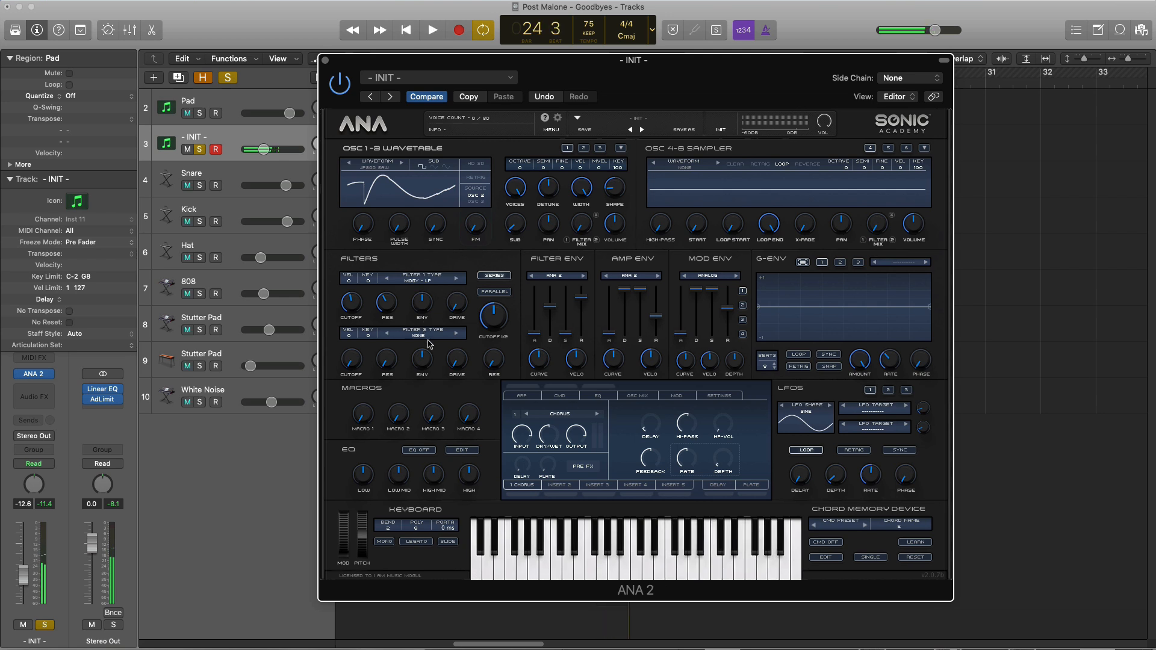
mouse_move(386, 310)
key(space)
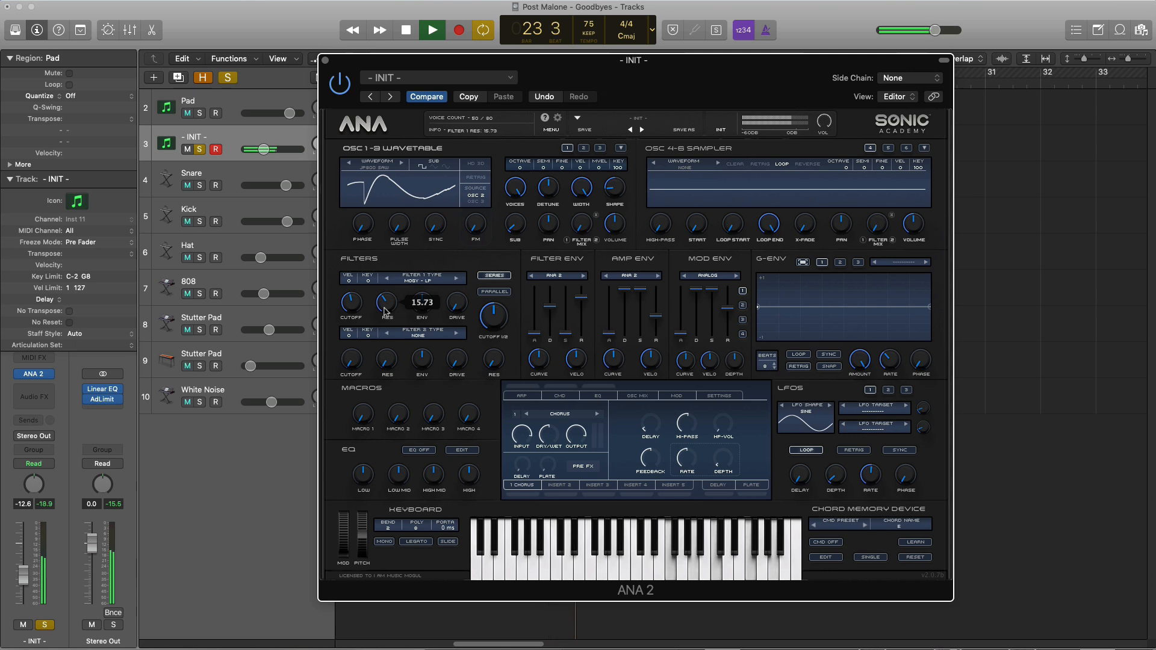
key(space)
Set filter 2's type to the analog MOGY - HP
click(418, 336)
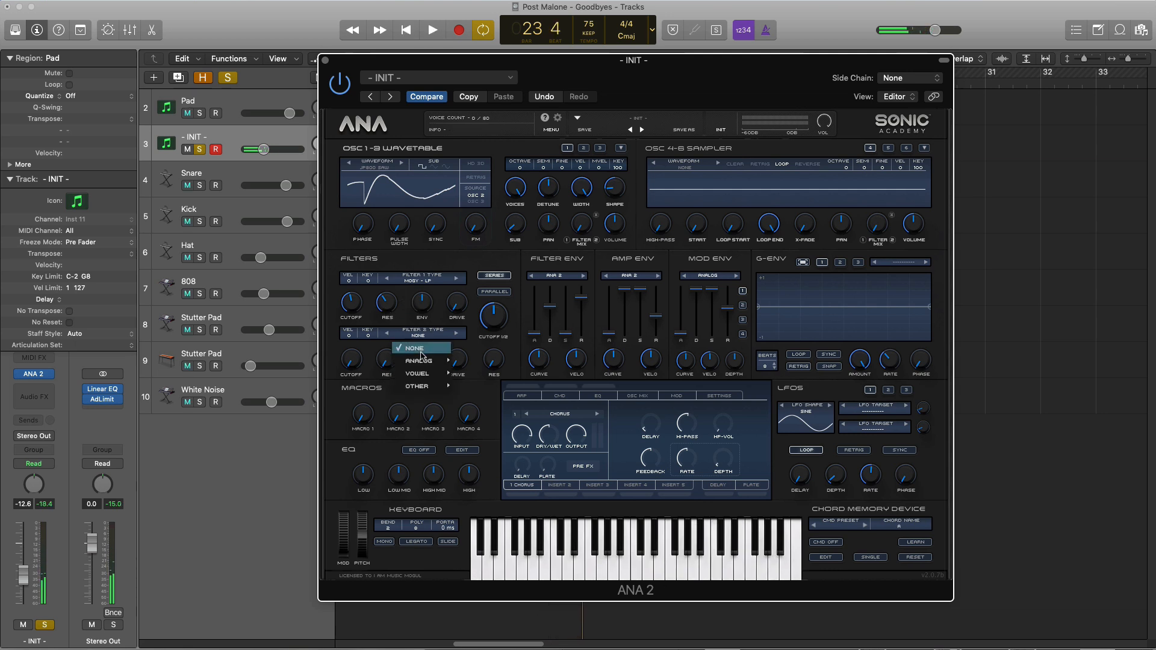
mouse_move(424, 361)
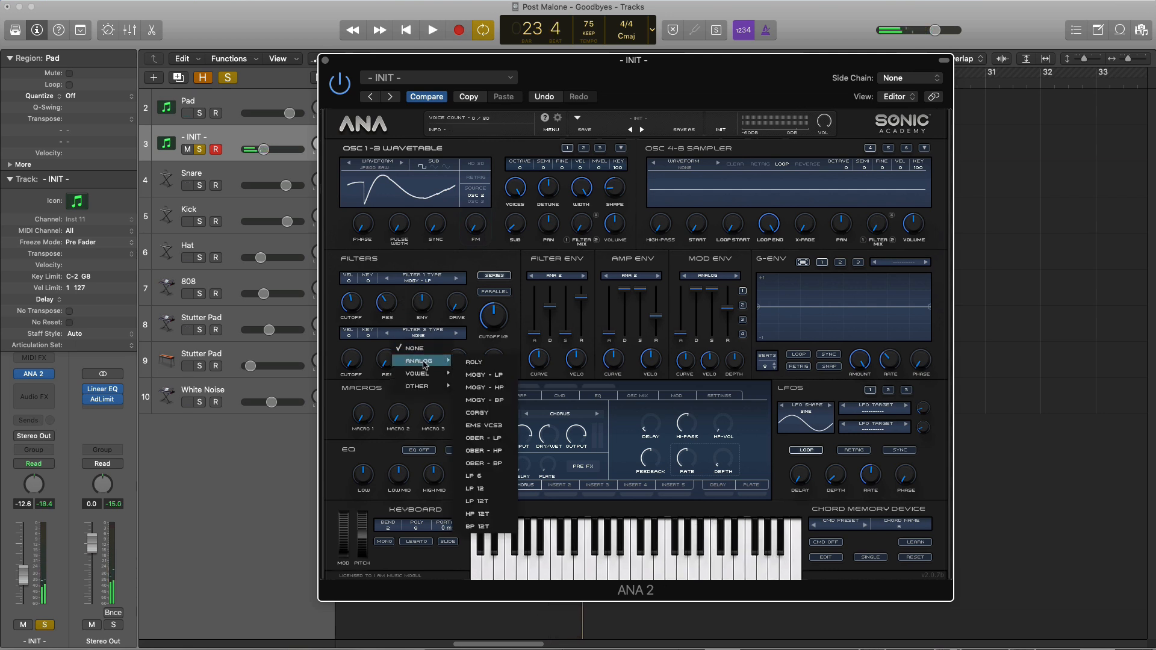
click(480, 392)
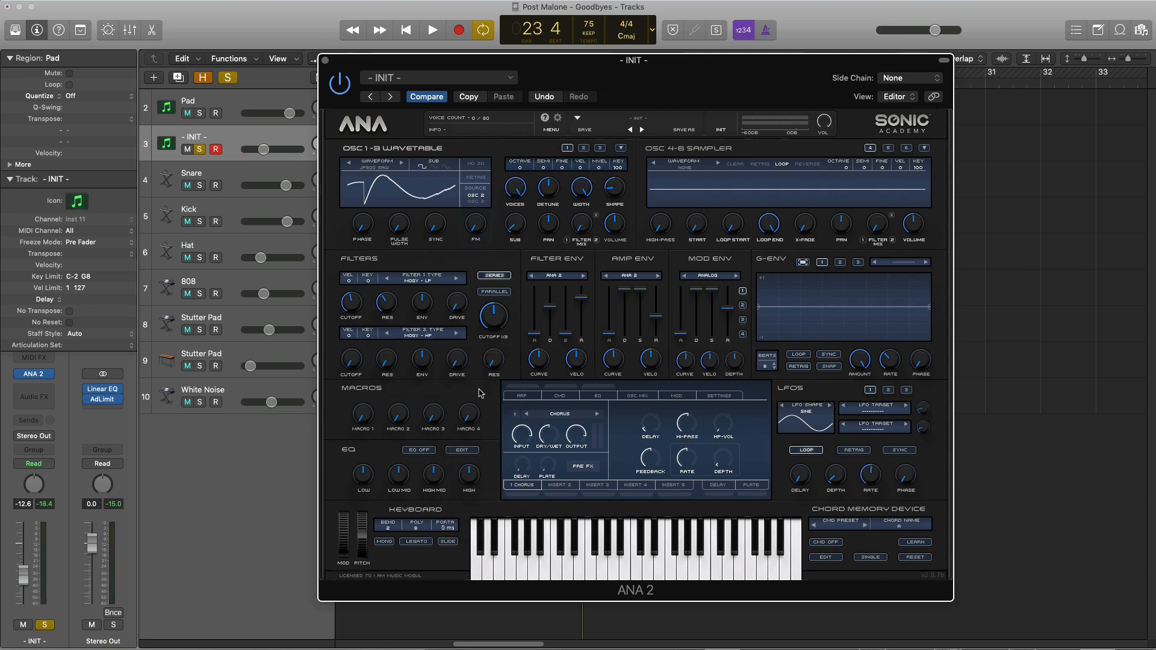
Raise filter 2's cutoff and lower the combined Cutoff 1/2 control while auditioning the pad
key(space)
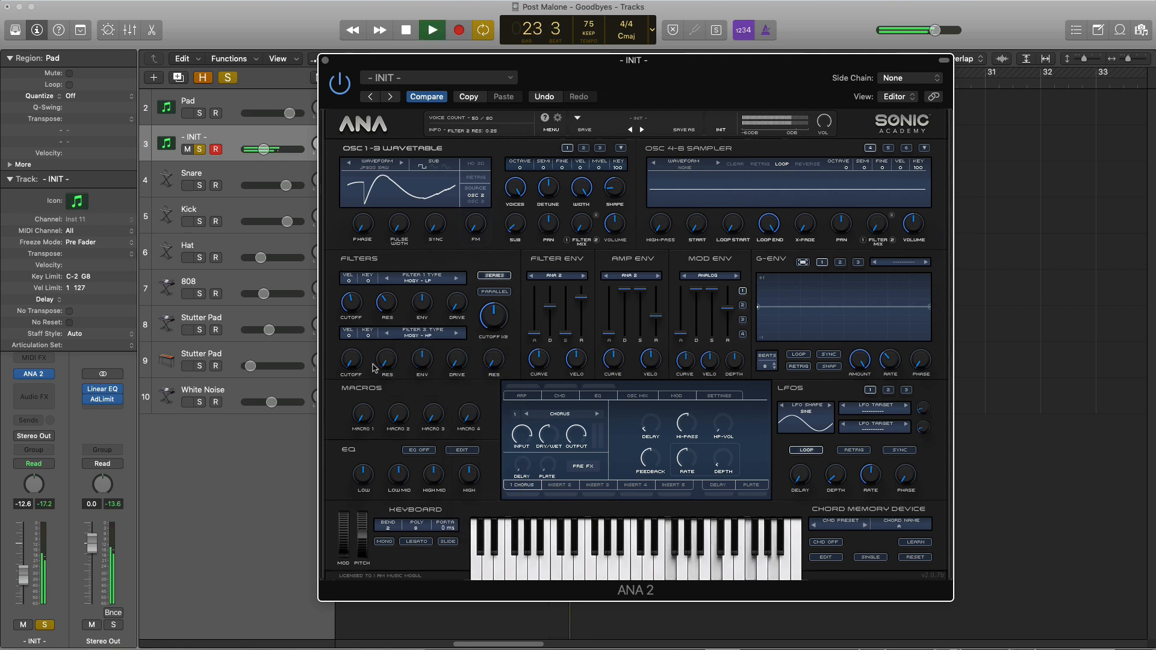
drag(350, 363, 343, 291)
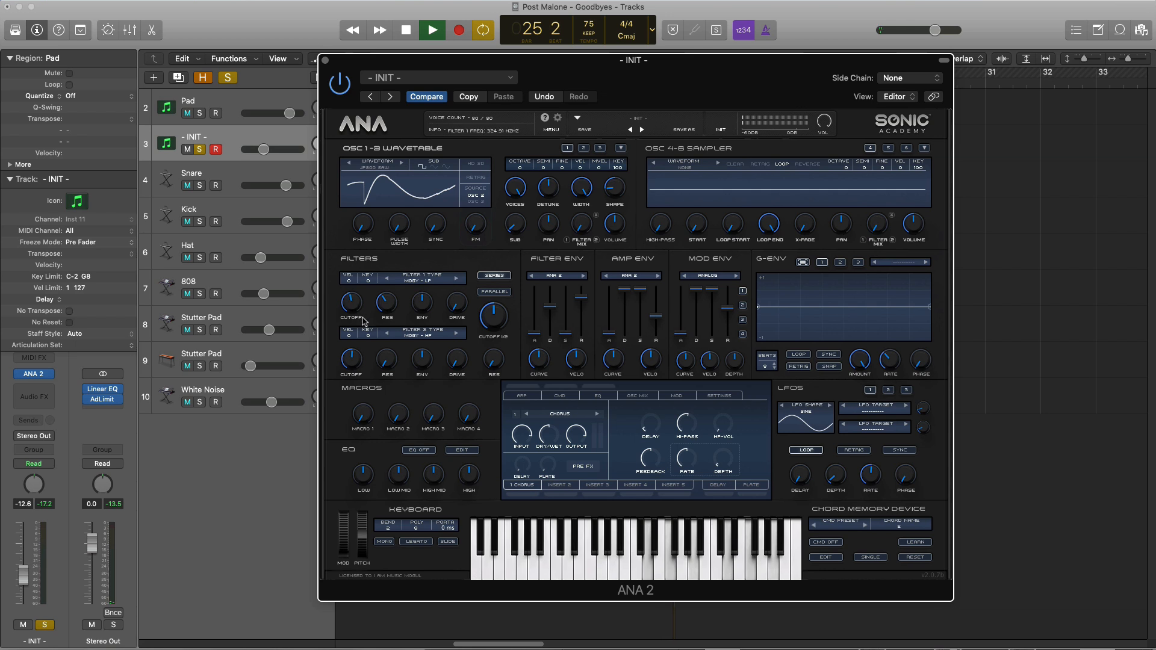
drag(494, 317, 498, 418)
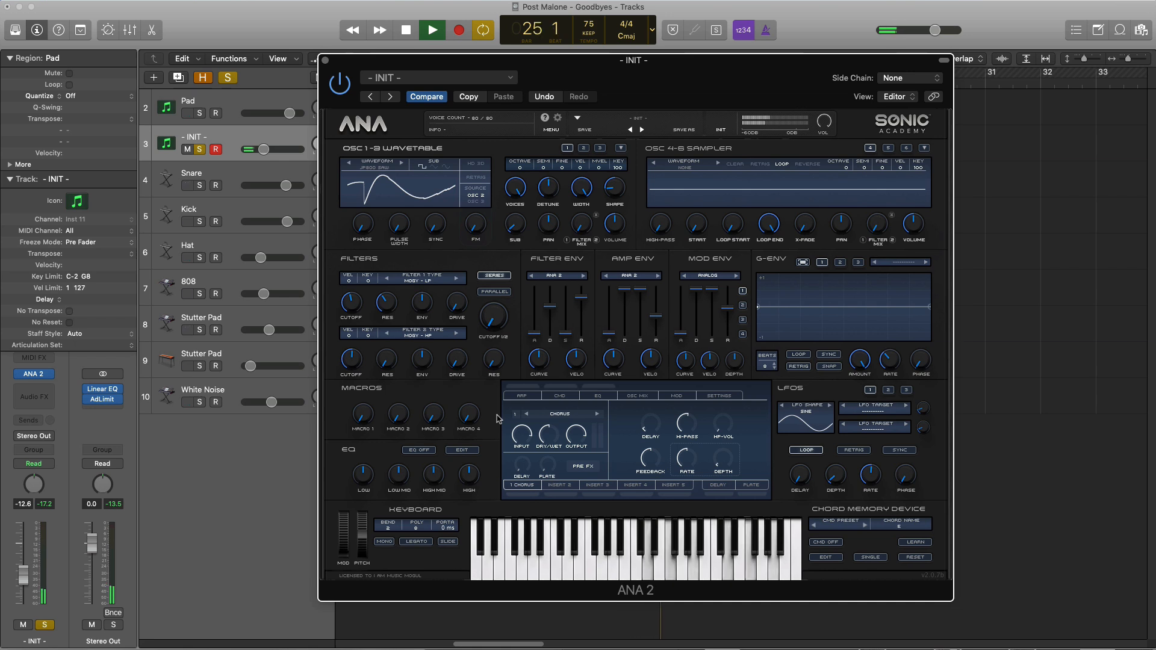
key(space)
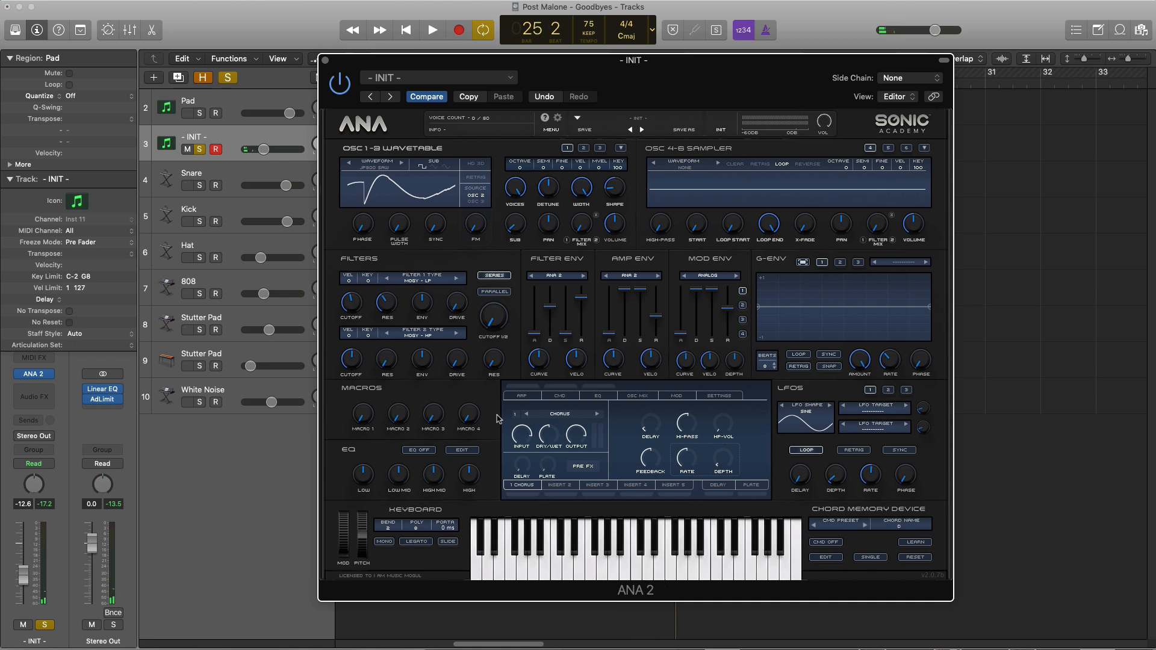
Reset the - INIT - track's volume to 0.0 dB and play the pad back
alt+click(262, 153)
key(space)
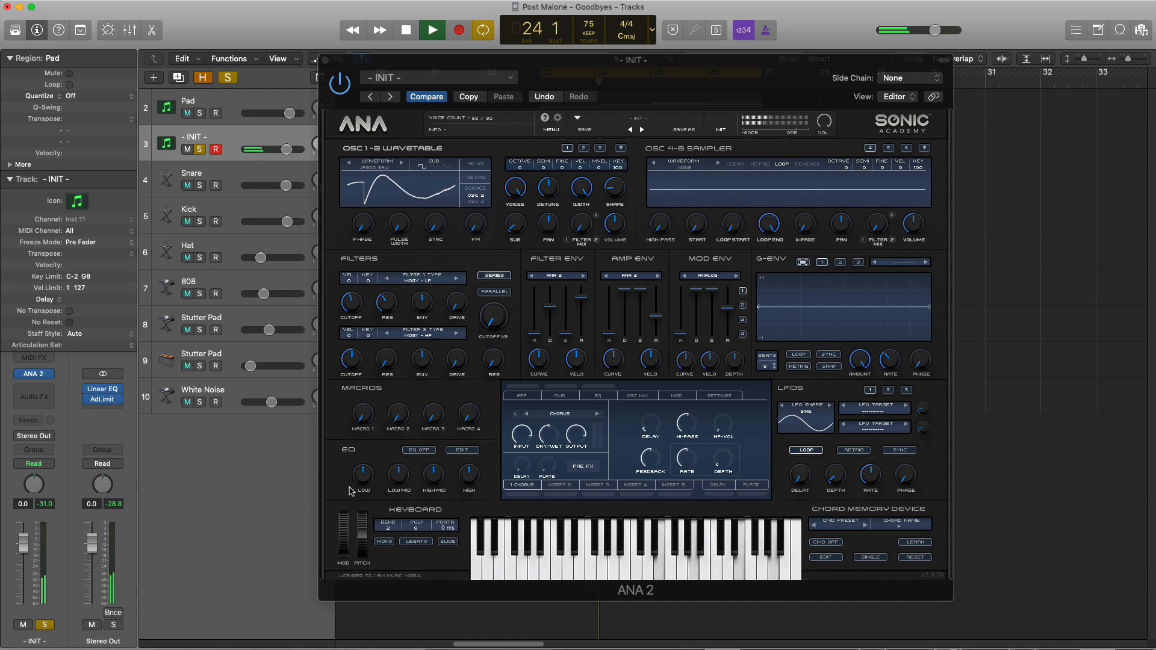
Turn on the synth's EQ, cutting the Low band and boosting the Low Mid band
click(420, 451)
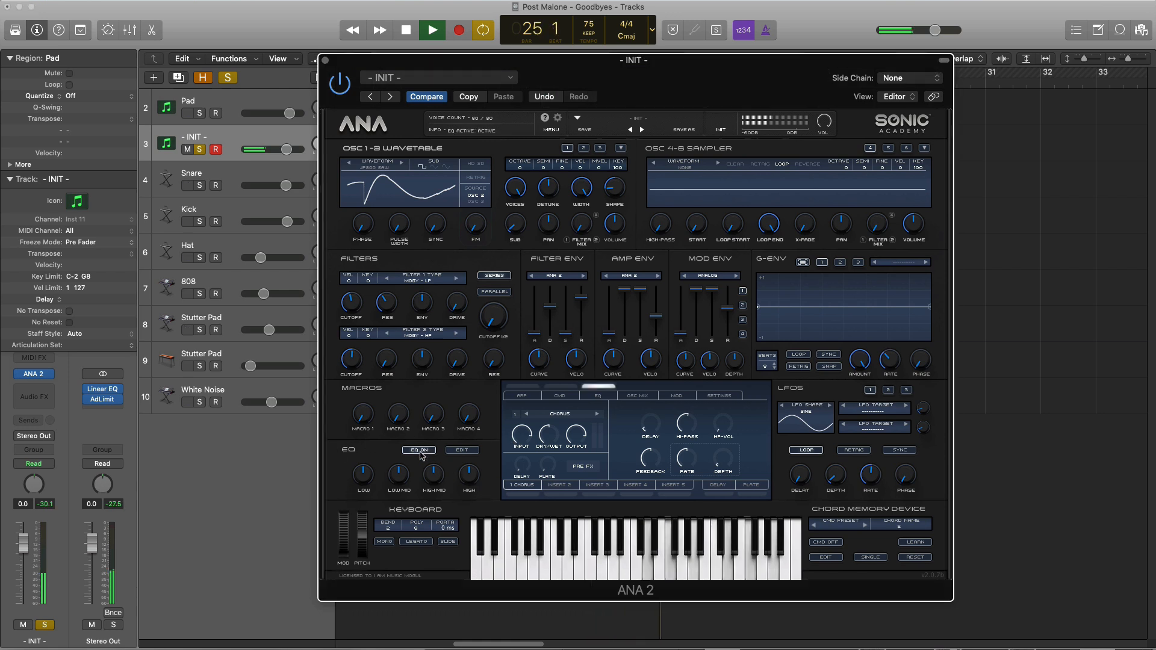
key(space)
drag(363, 474, 364, 519)
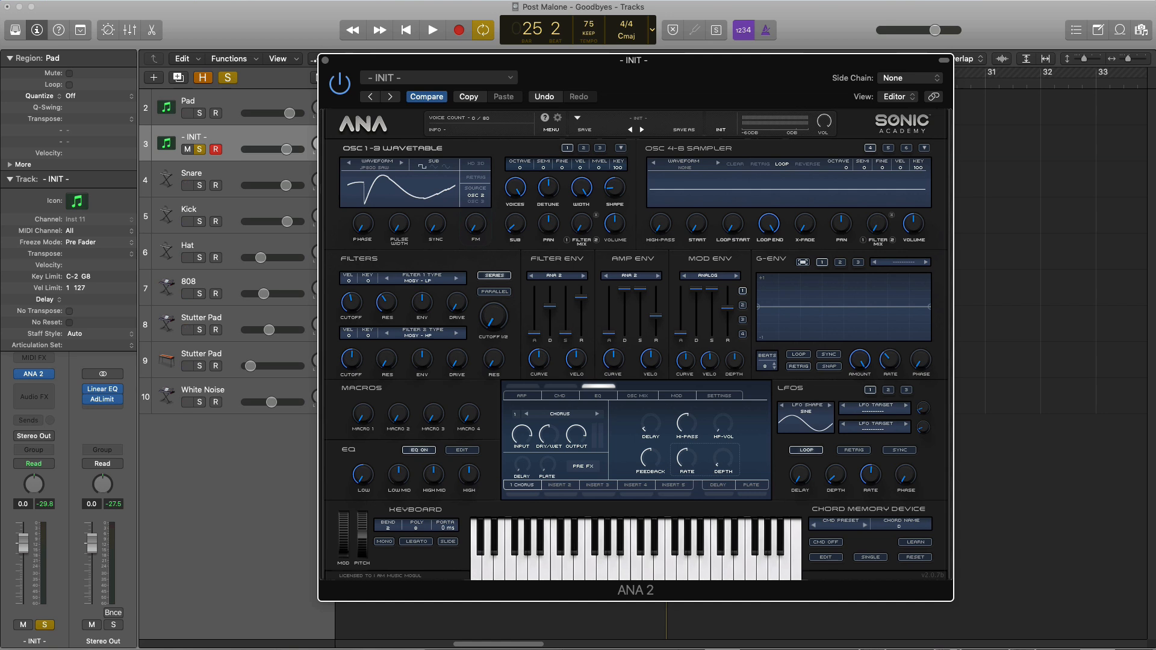
key(space)
drag(397, 479, 403, 471)
Cut the EQ's High Mid and High bands, checking the result in playback
key(space)
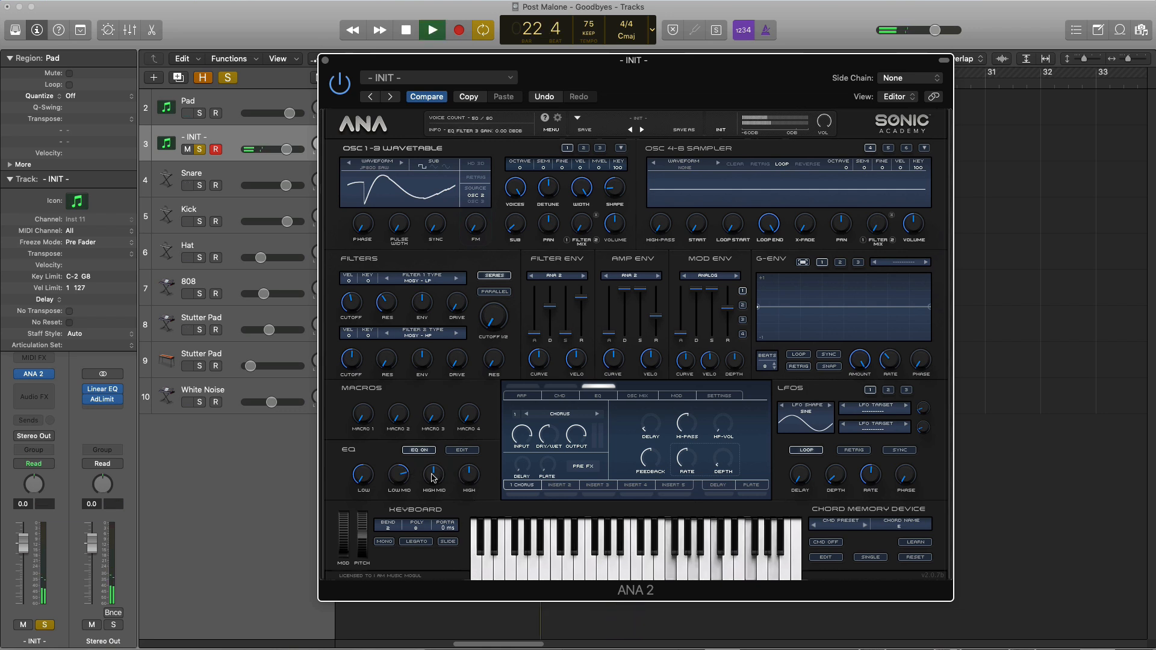
drag(432, 478, 426, 520)
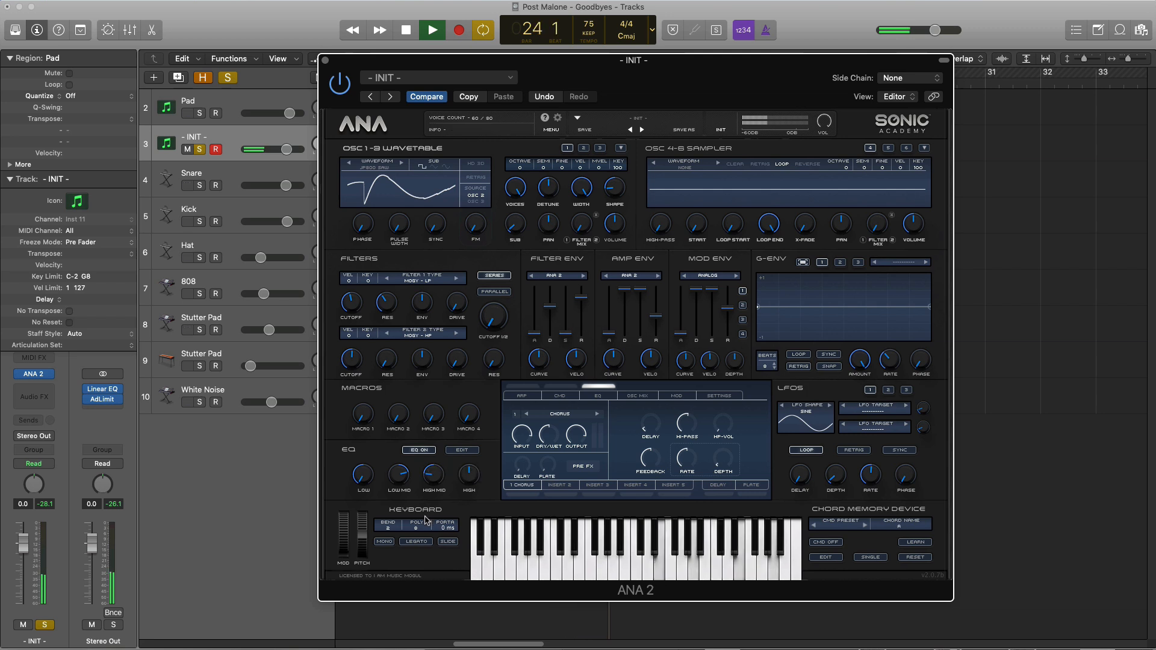
key(space)
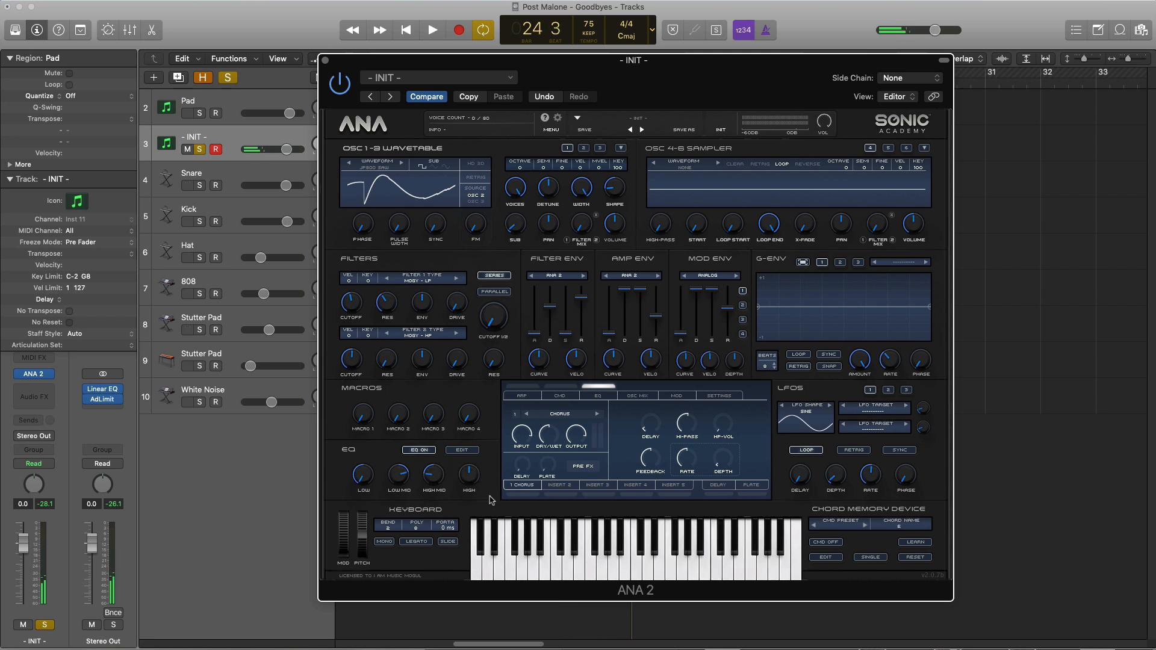
drag(469, 471, 469, 517)
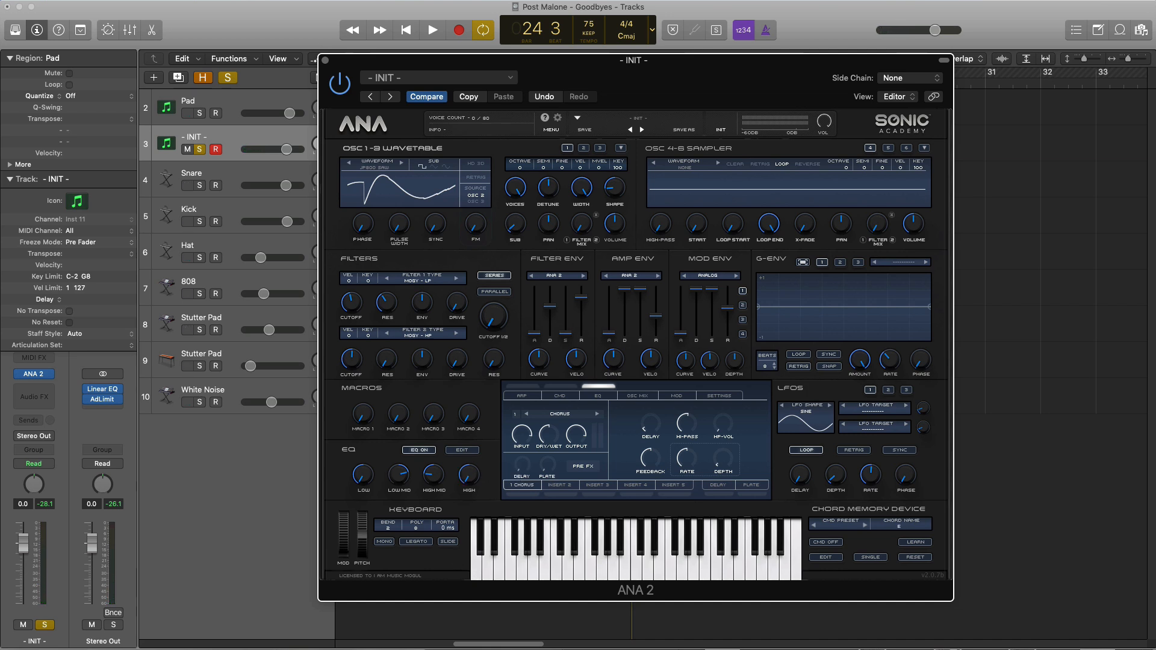
key(space)
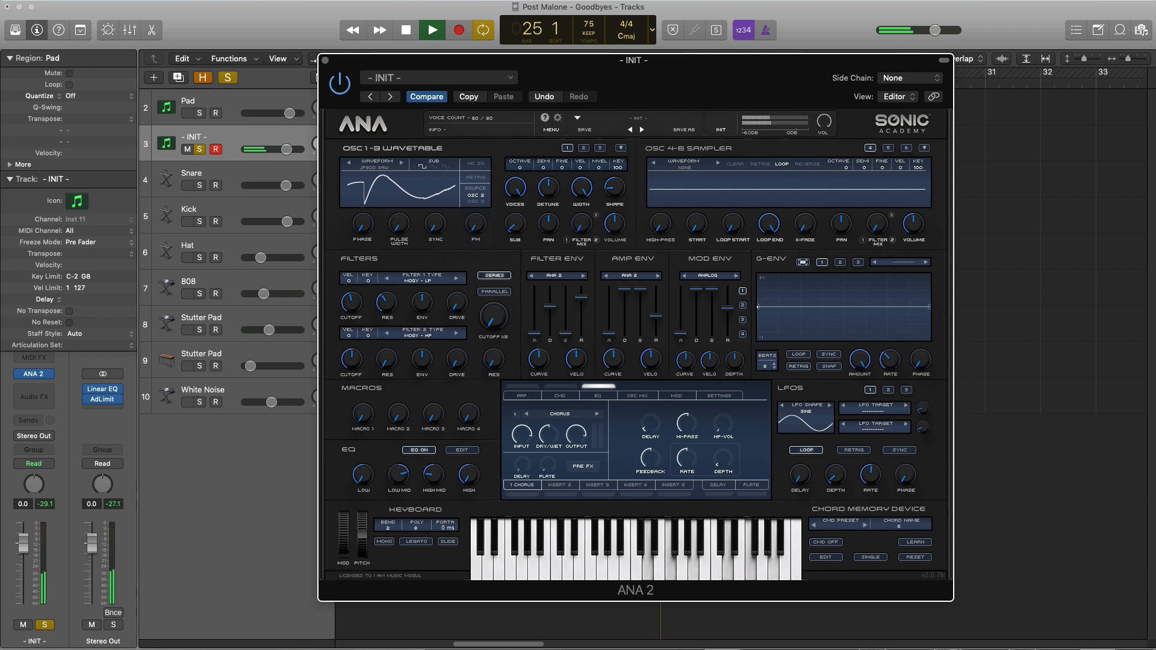
key(space)
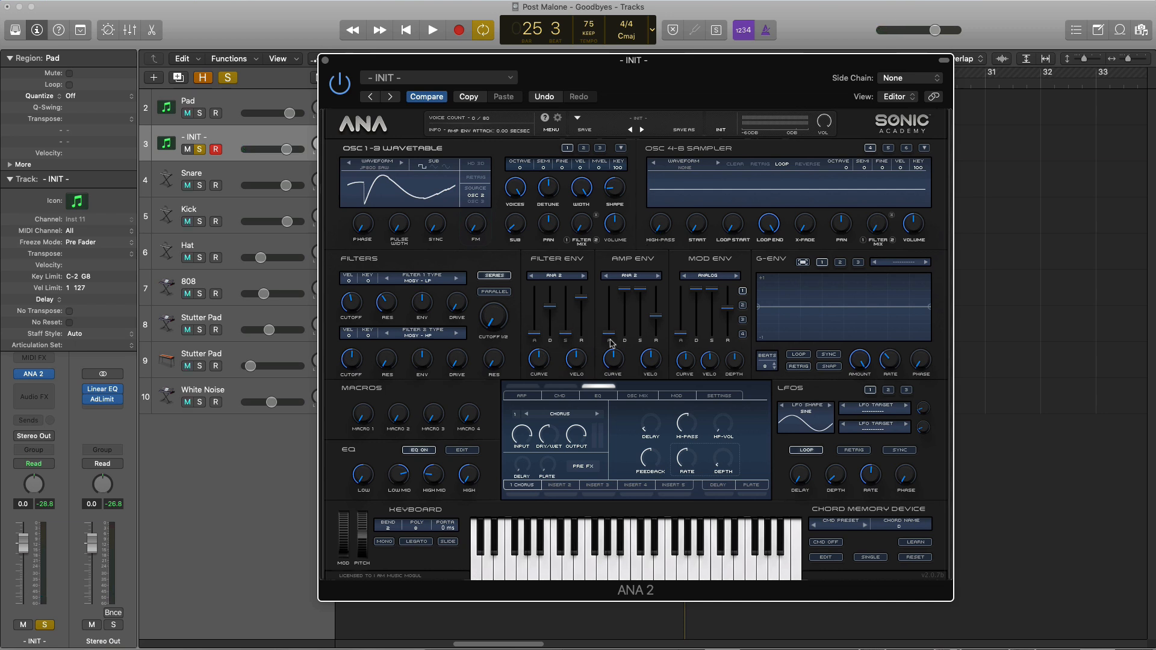
Lengthen the amp envelope's attack to about 0.29 seconds and audition the slower fade-in
key(space)
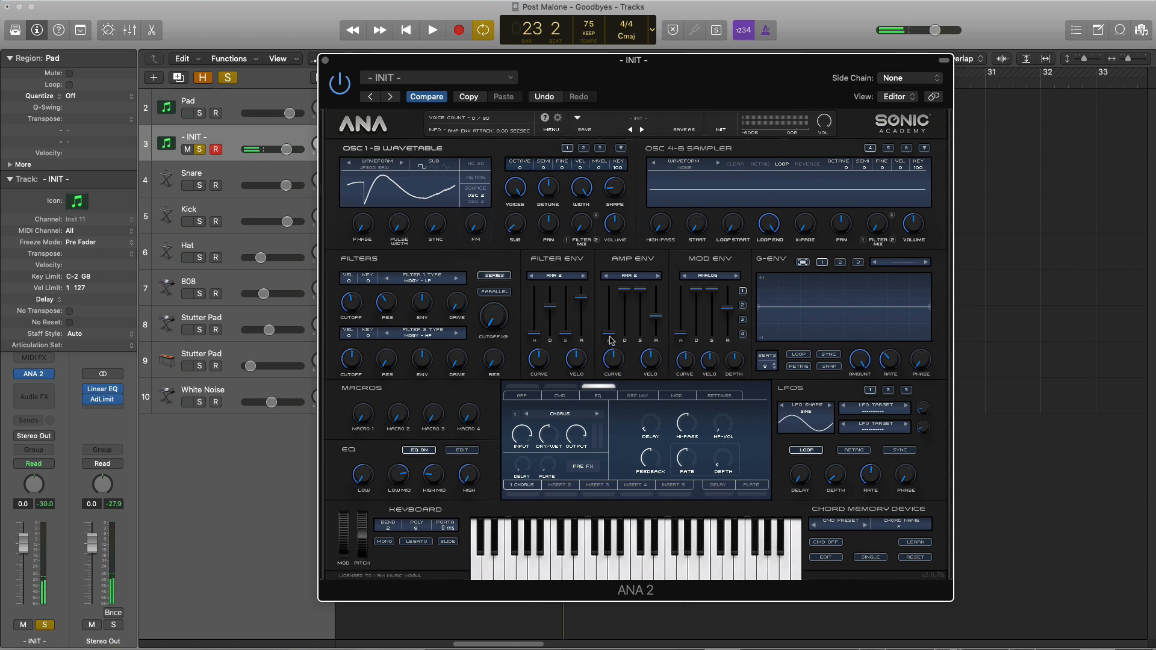
key(space)
drag(611, 341, 609, 312)
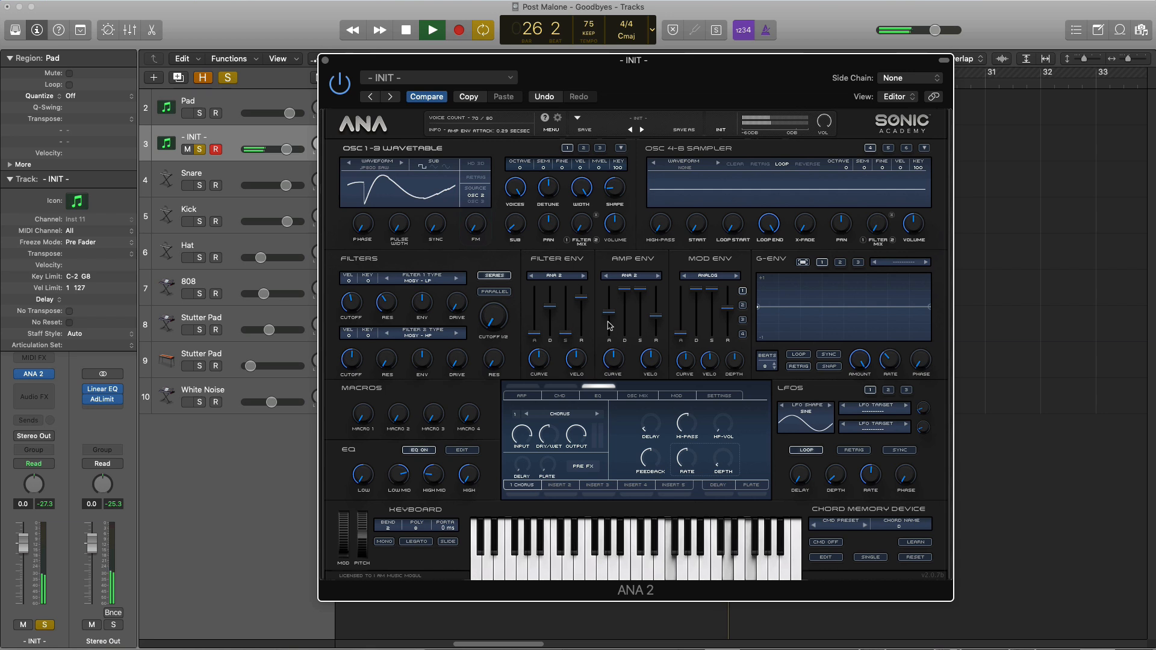
key(space)
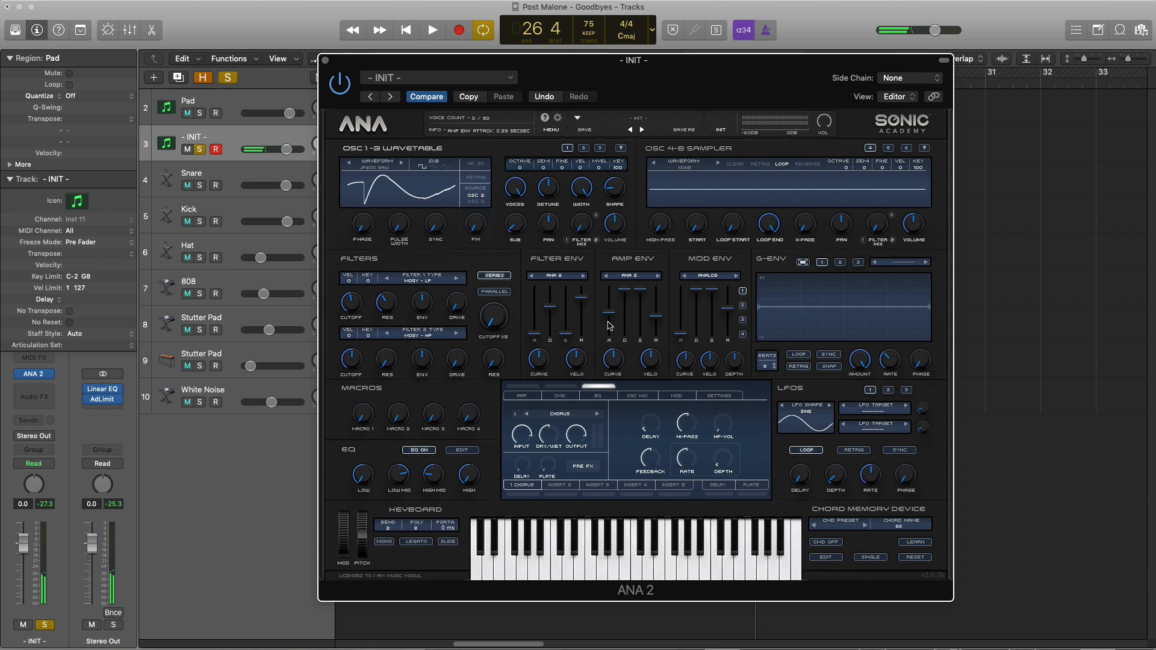
Lengthen the amp envelope's release slightly and lower its sustain a little while the pad plays
drag(656, 317, 656, 311)
key(space)
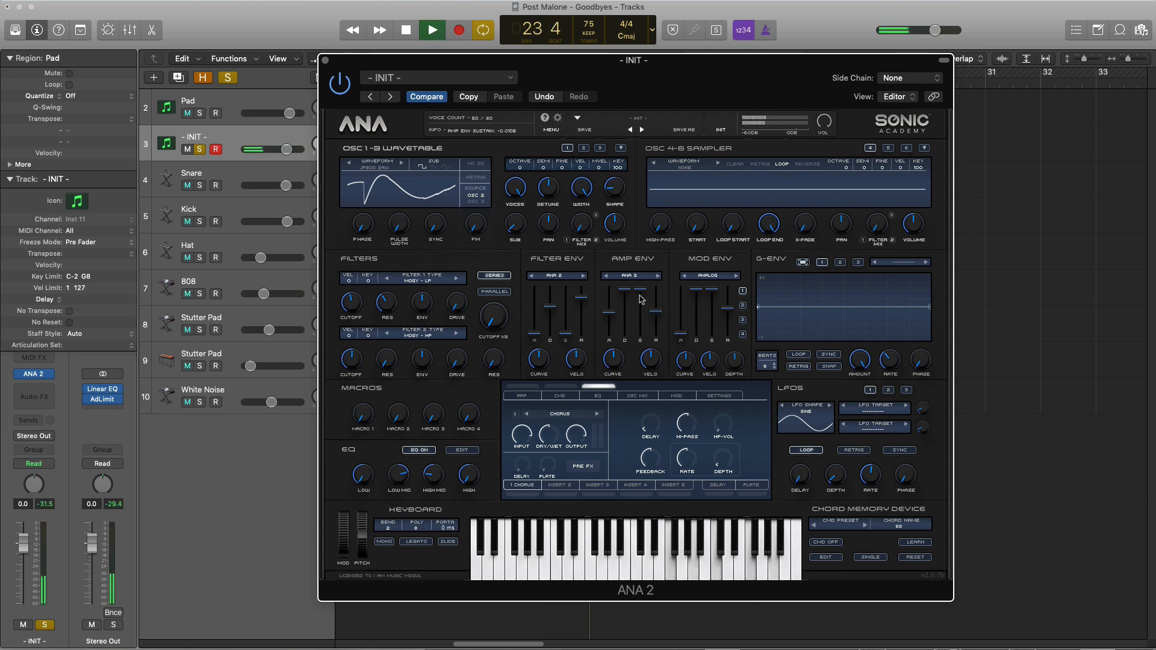
drag(641, 290, 640, 303)
mouse_move(608, 58)
mouse_down()
mouse_move(592, 261)
mouse_move(576, 62)
mouse_move(586, 56)
mouse_up()
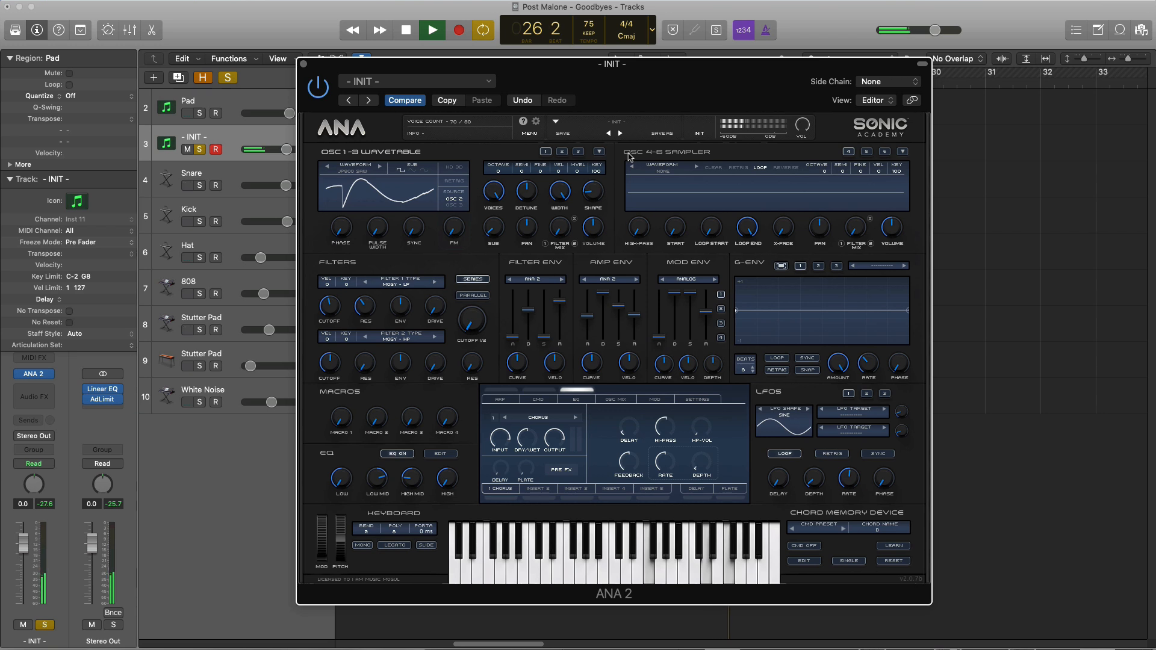
key(space)
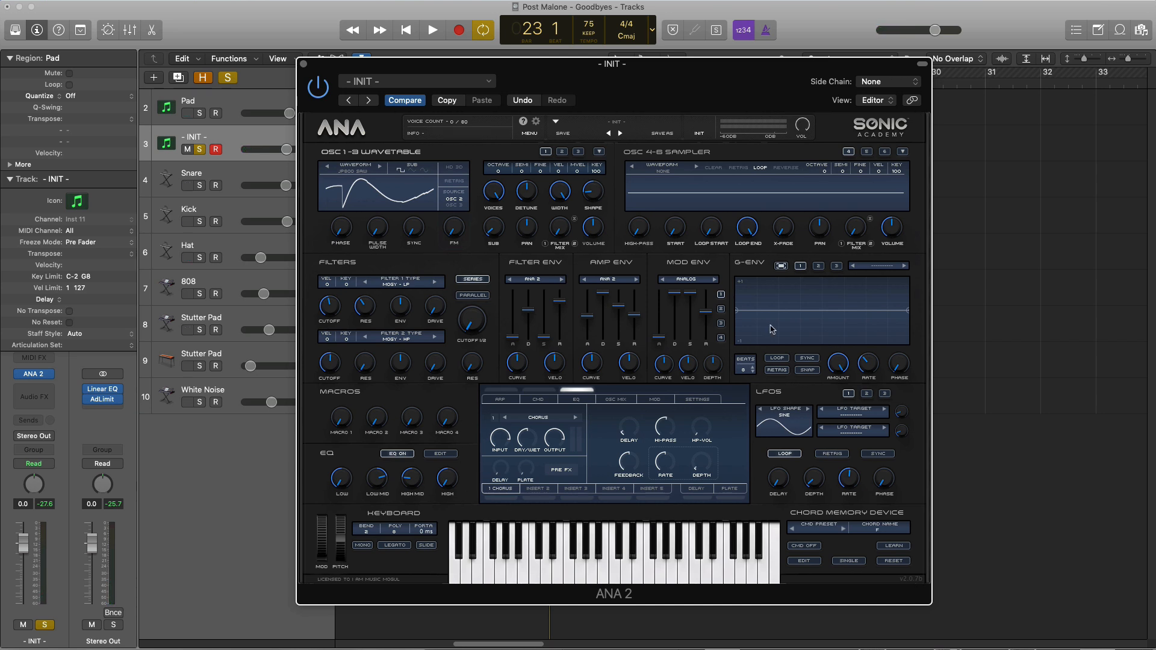
Change the first insert effect from Chorus to Ensemble and start playback
click(537, 418)
mouse_move(547, 469)
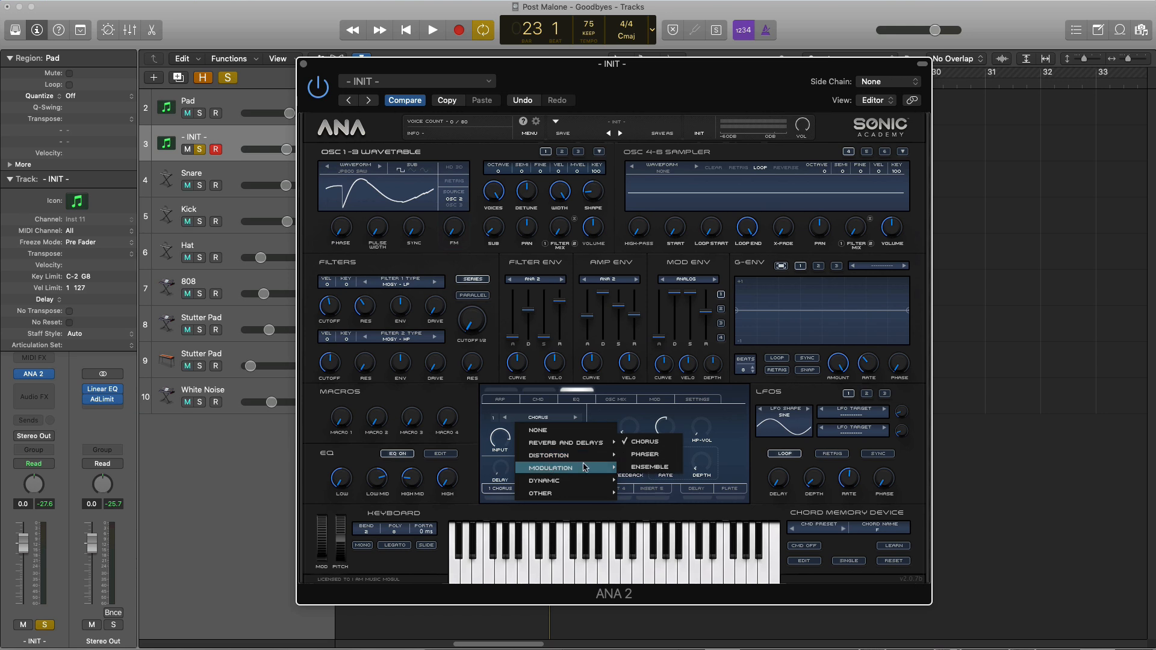
click(649, 471)
key(space)
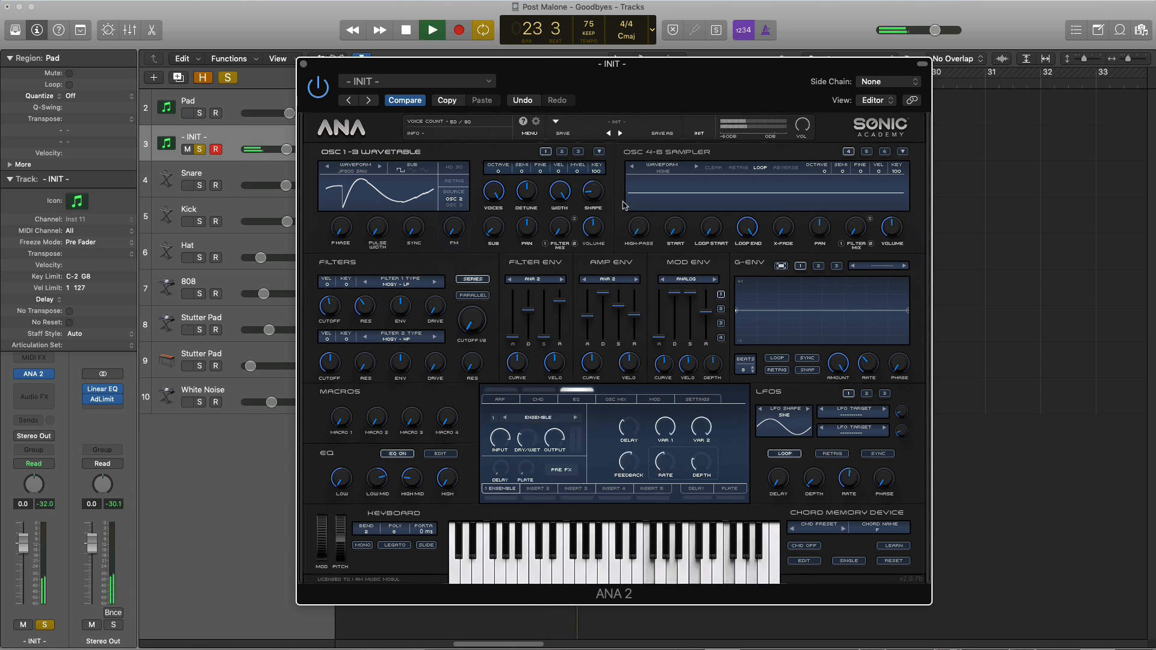
drag(623, 100, 626, 95)
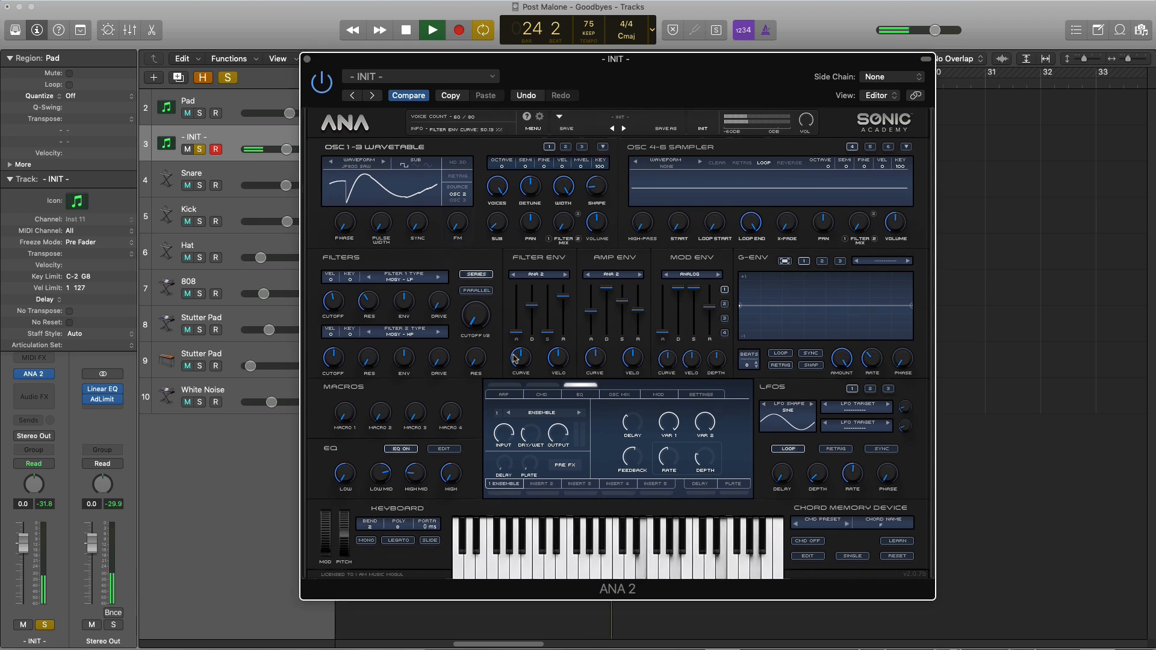
Raise the Ensemble's dry/wet mix, activate the first insert slot, and audition the effect
drag(504, 431, 528, 382)
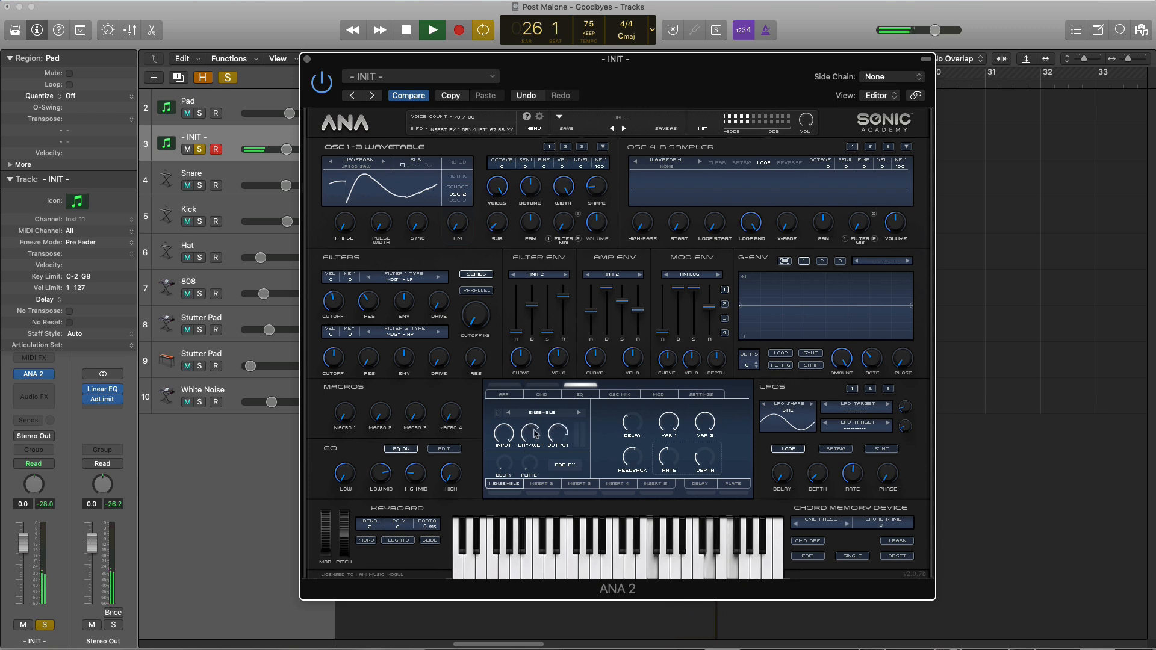
key(space)
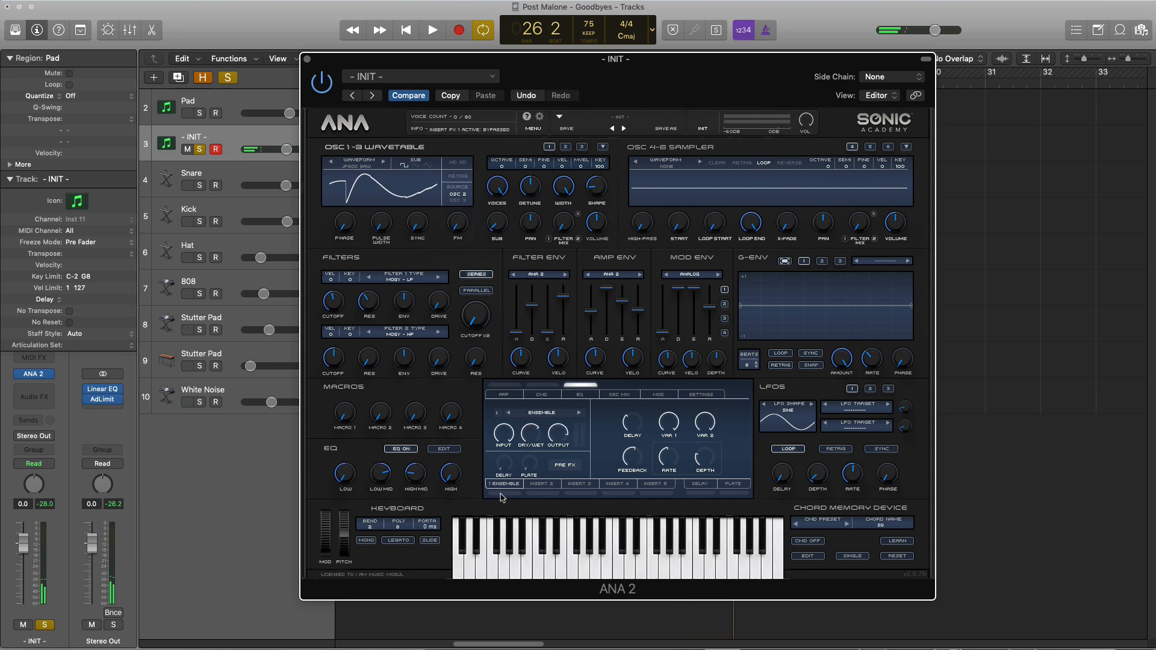
click(503, 494)
key(space)
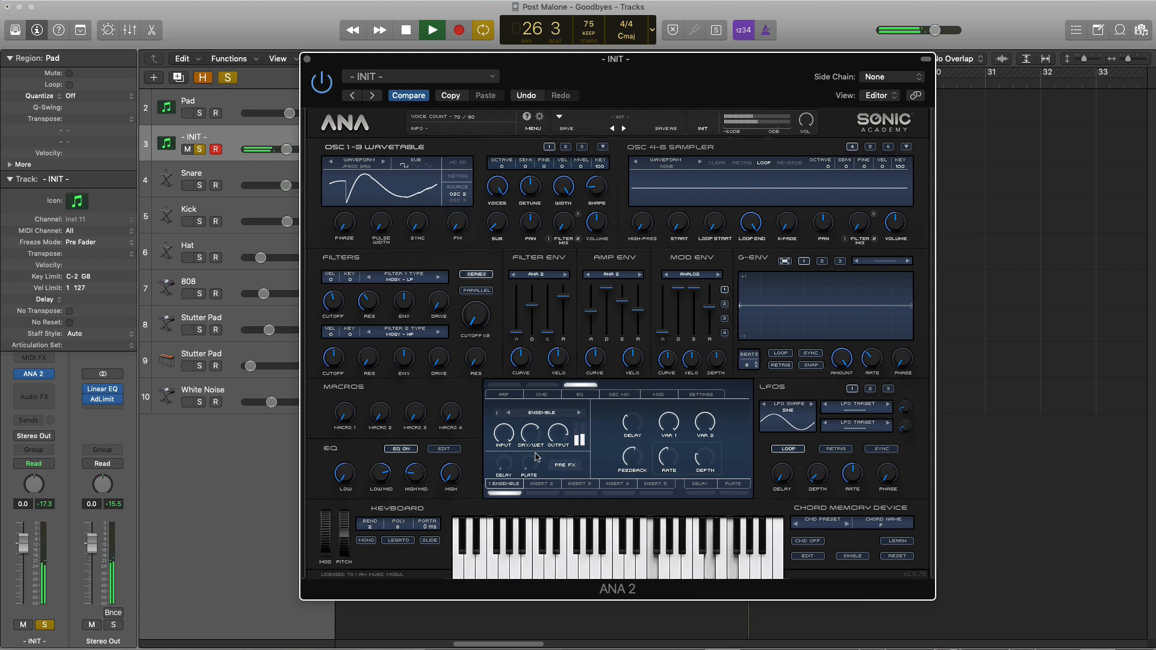
key(space)
Activate the second insert slot and load the Plate reverb into it
click(539, 494)
click(543, 485)
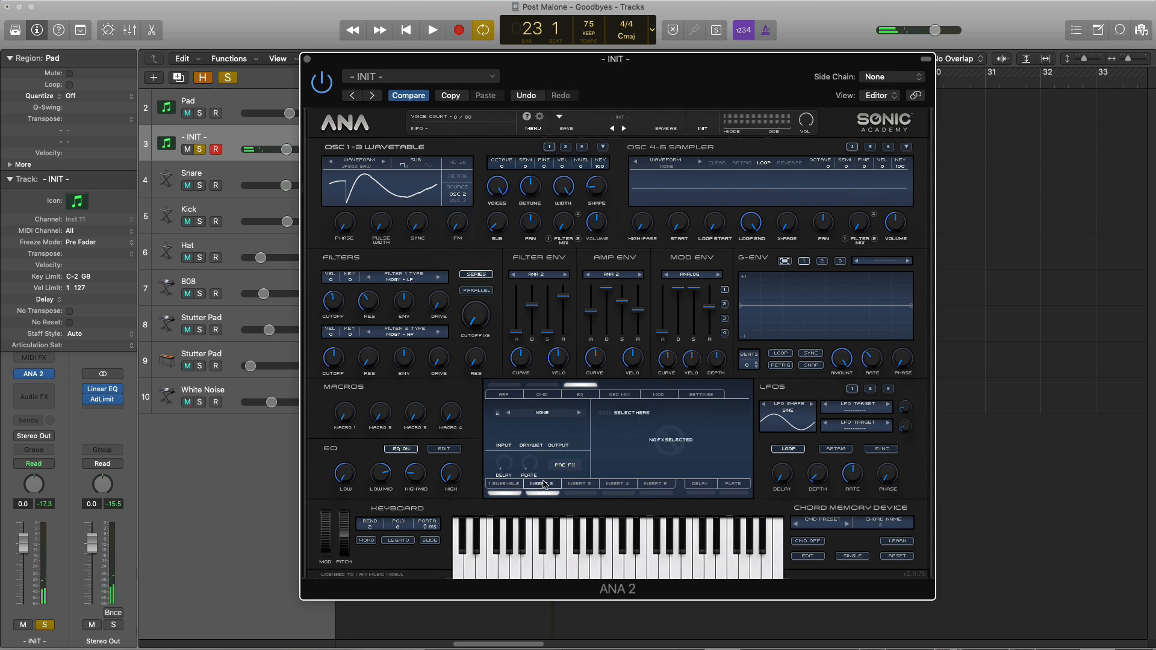
click(543, 419)
mouse_move(555, 445)
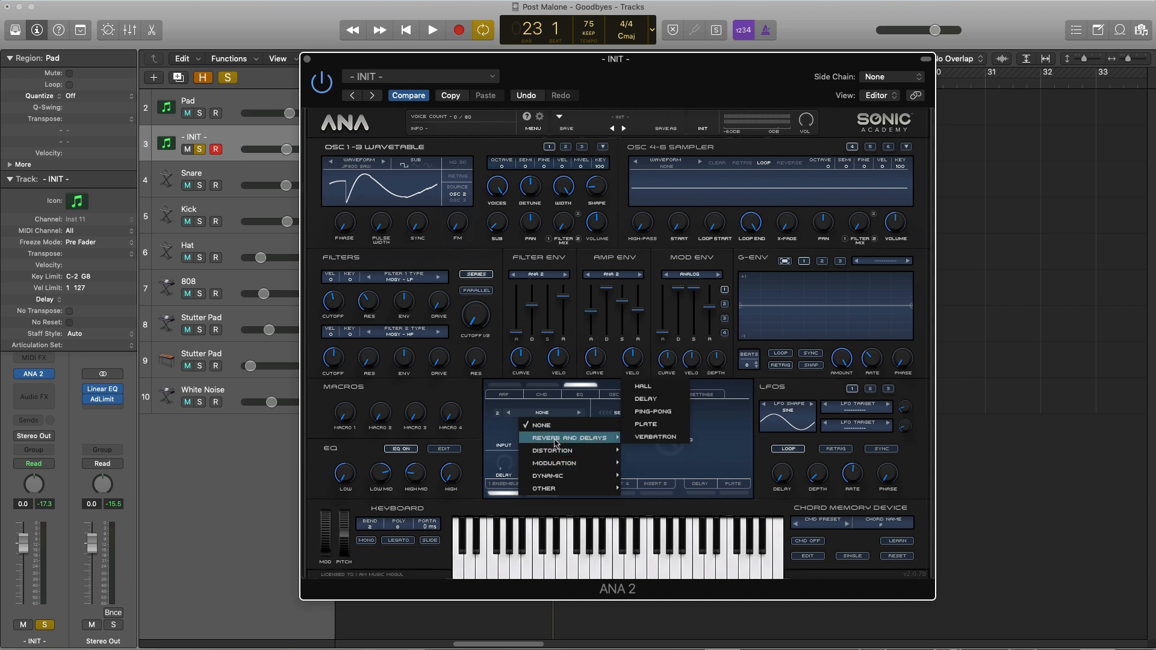
click(652, 425)
key(space)
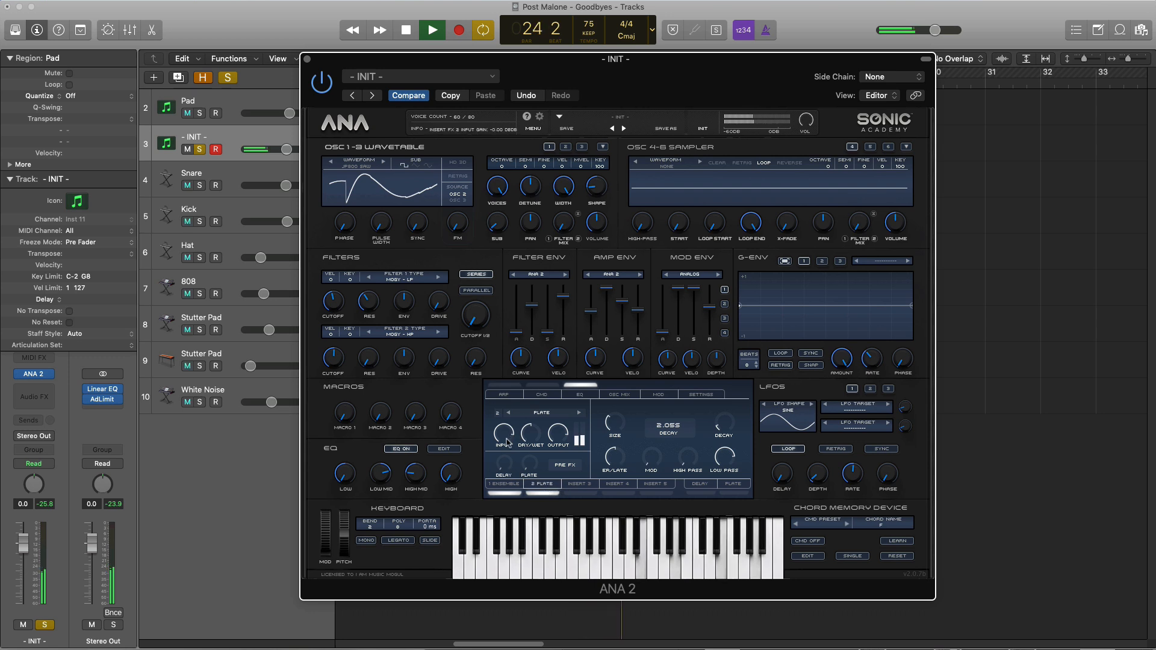
Raise the Plate reverb's dry/wet mix and size while auditioning the pad
drag(507, 442, 499, 426)
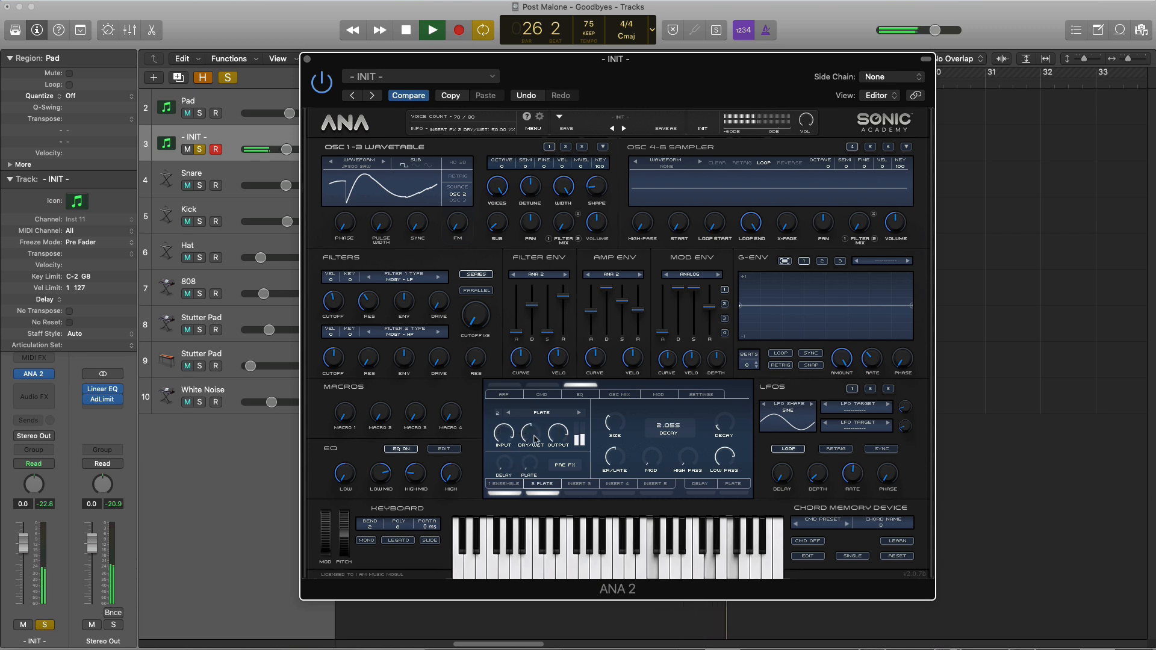
drag(532, 441, 535, 378)
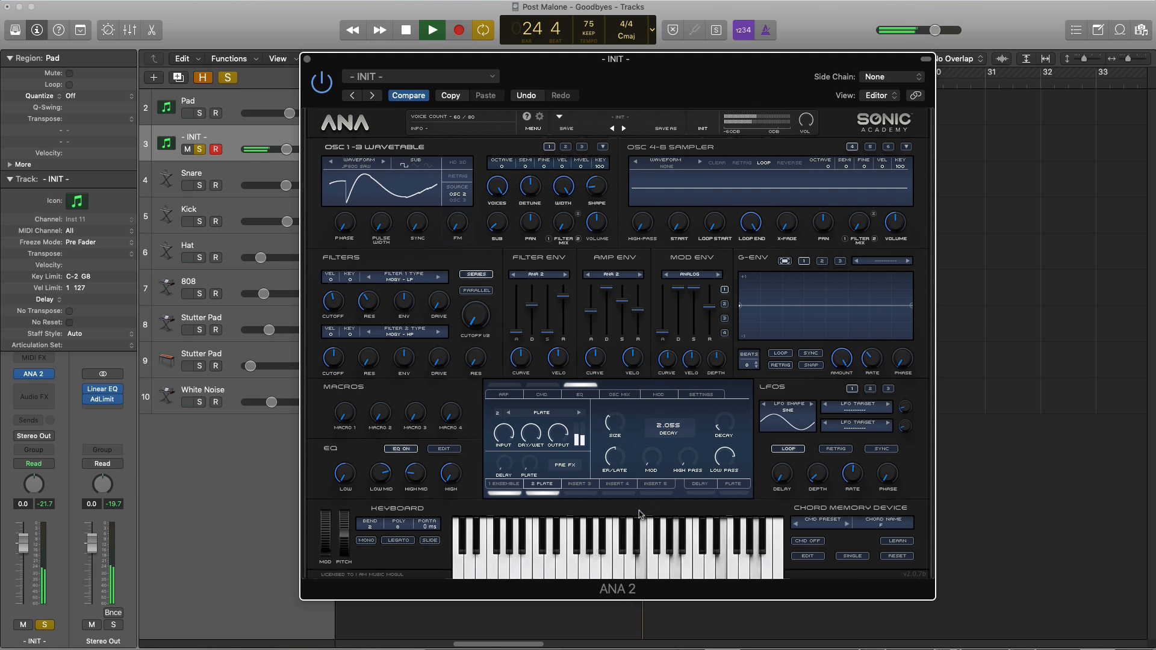
key(space)
key(space)
drag(615, 430, 615, 372)
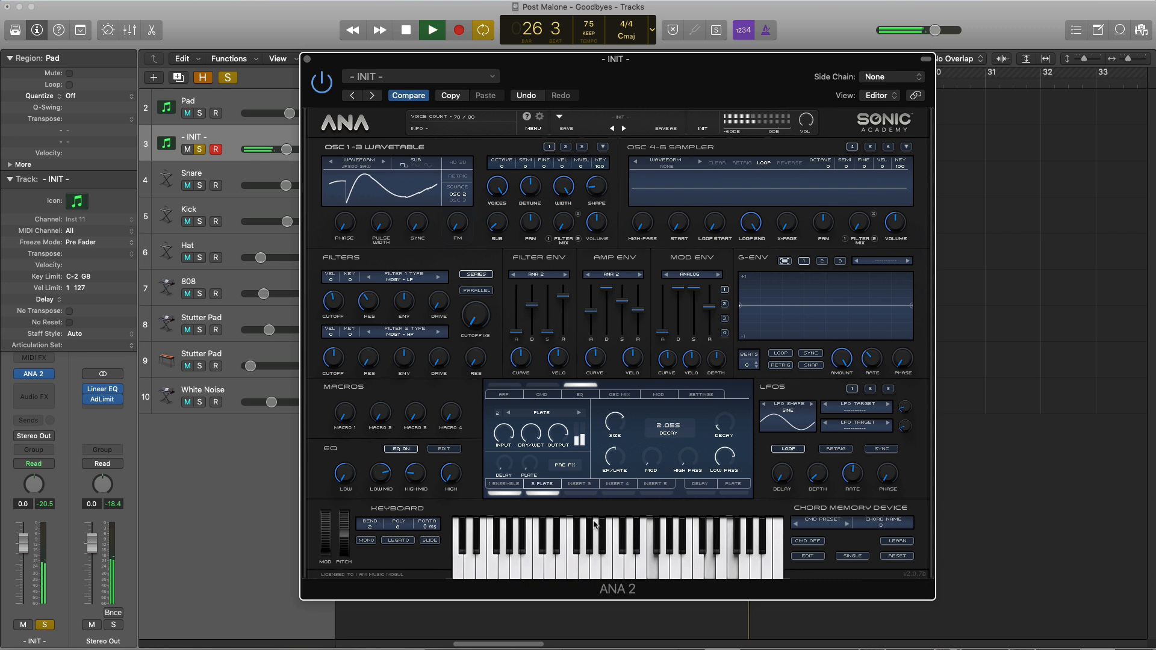
key(space)
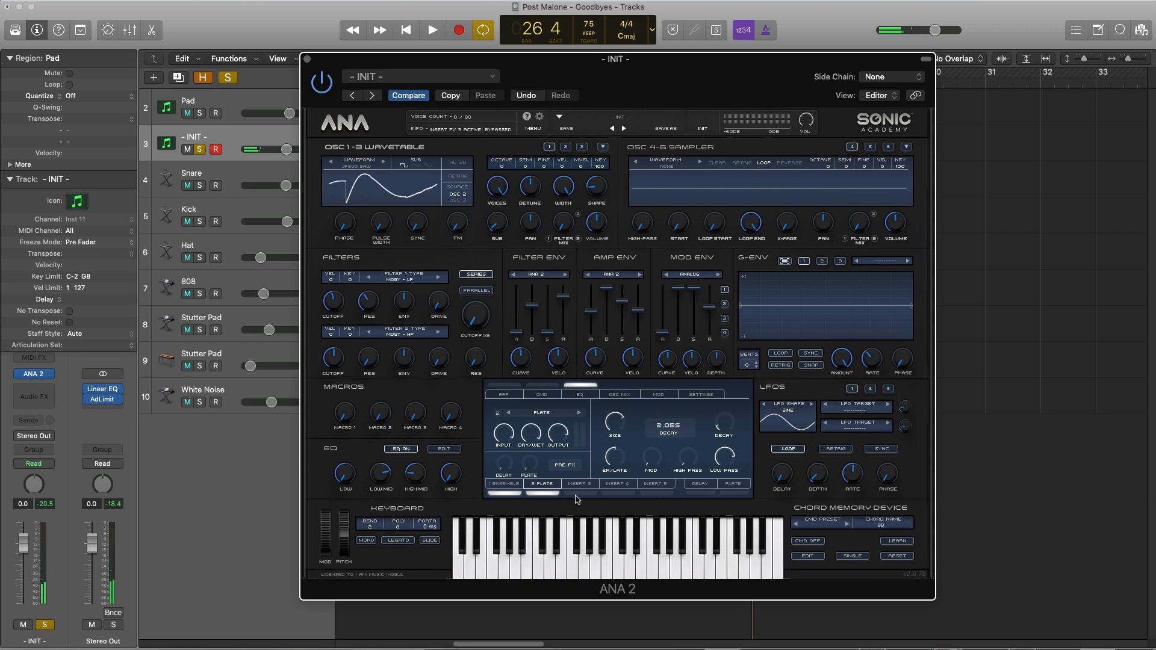
Activate the third insert slot and load the WShaper distortion into it
click(576, 495)
click(577, 486)
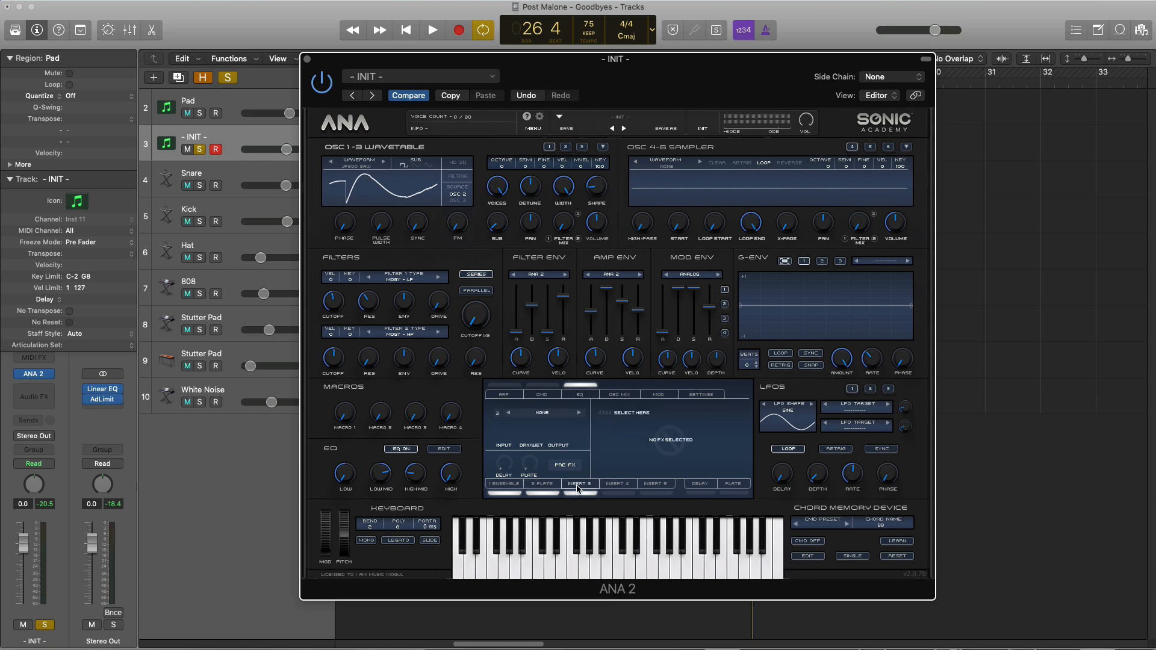
click(555, 411)
mouse_move(553, 453)
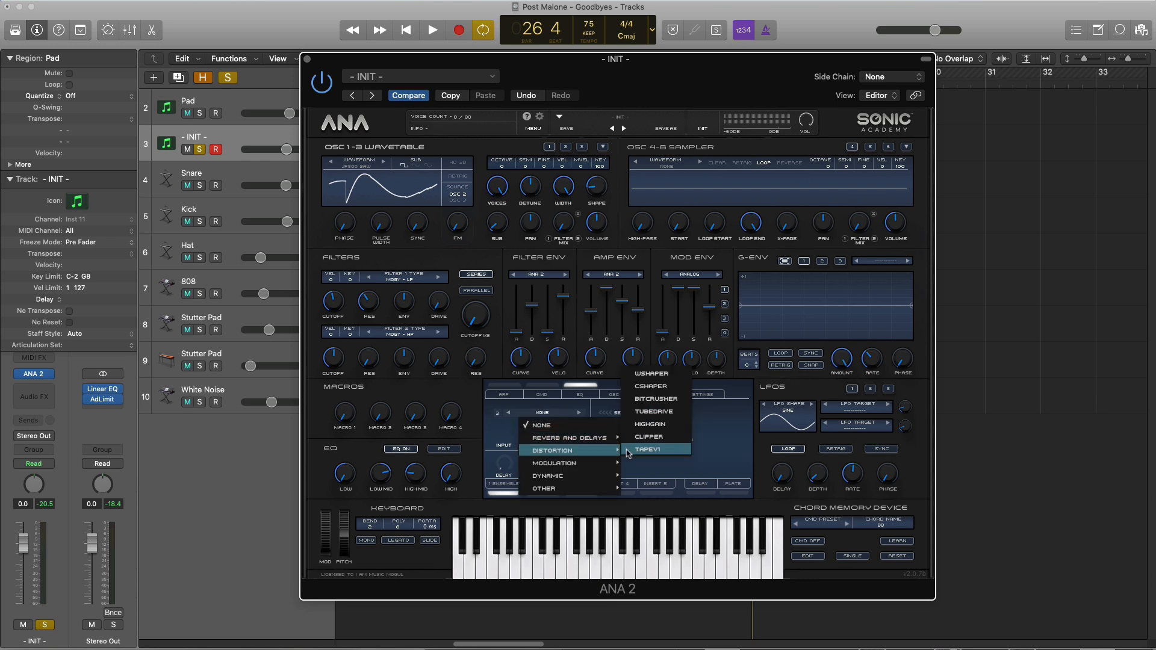
click(652, 373)
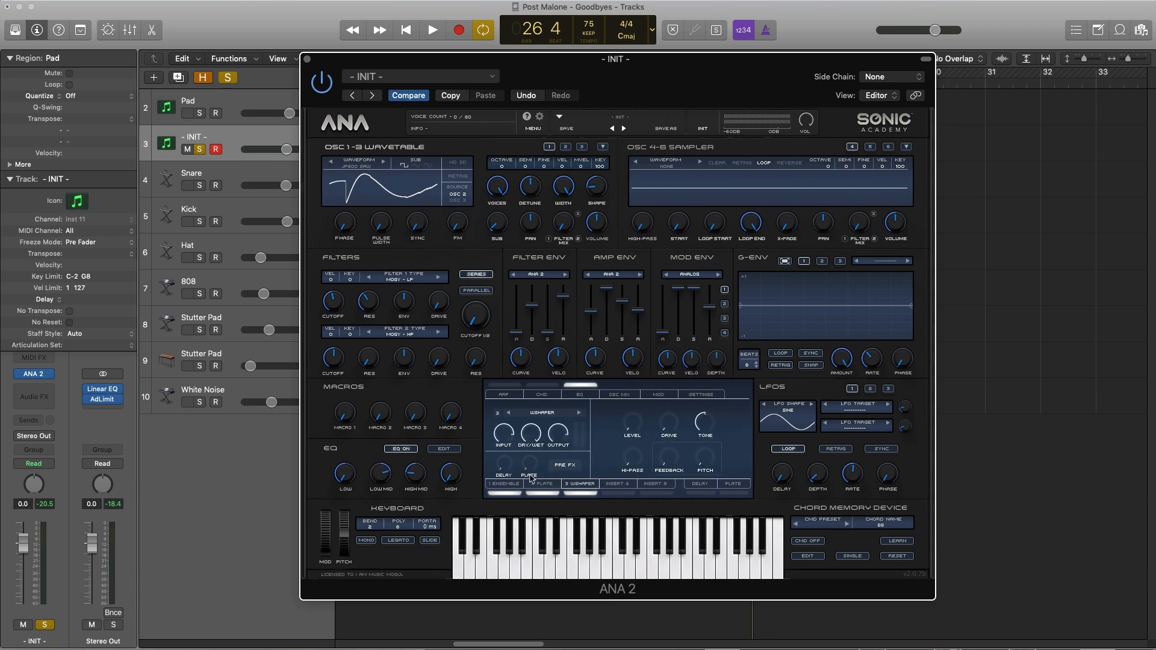
Set the WShaper's input gain to 12 dB and lower its dry/wet mix while auditioning the pad
key(space)
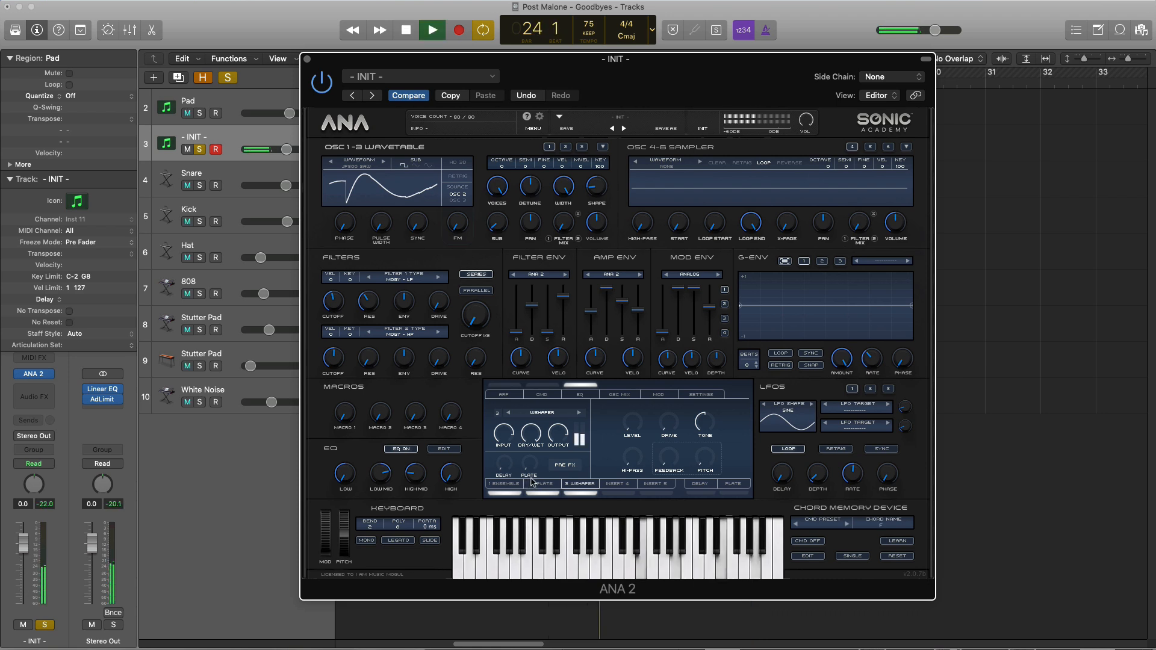
drag(499, 436, 499, 433)
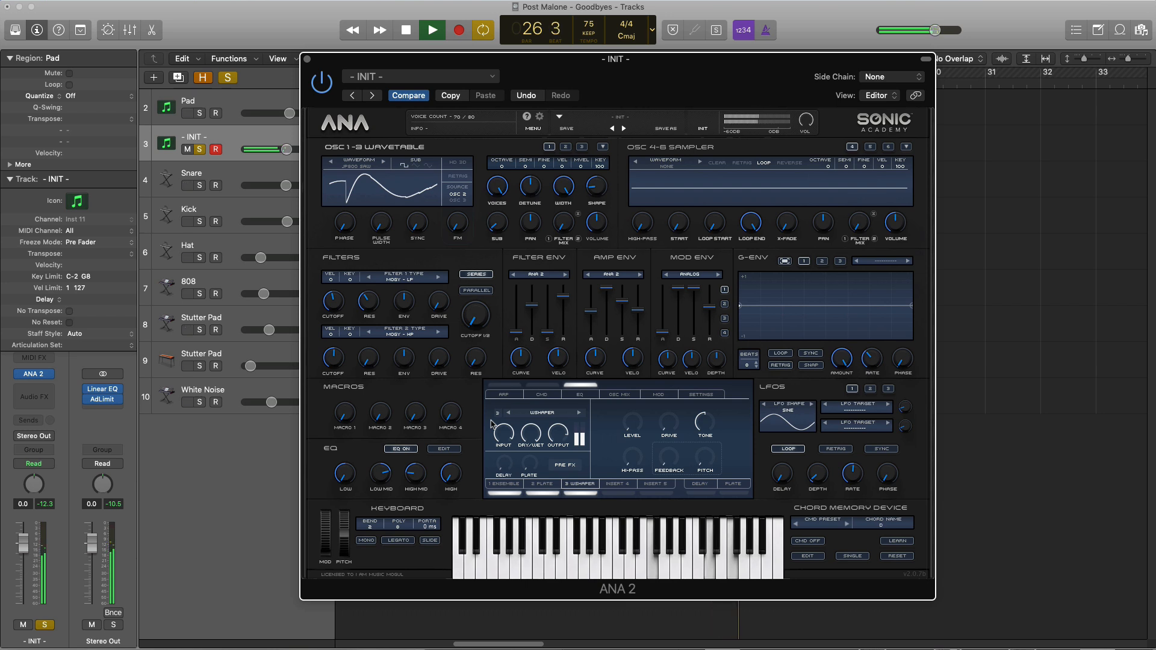
mouse_move(506, 420)
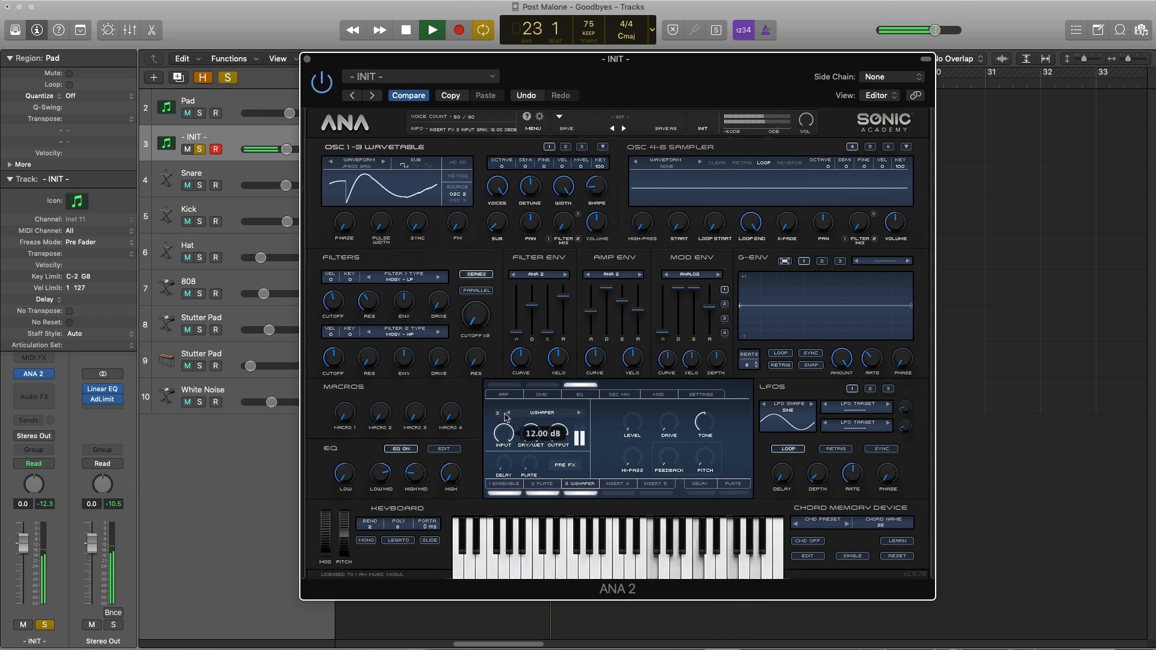
drag(529, 436, 545, 500)
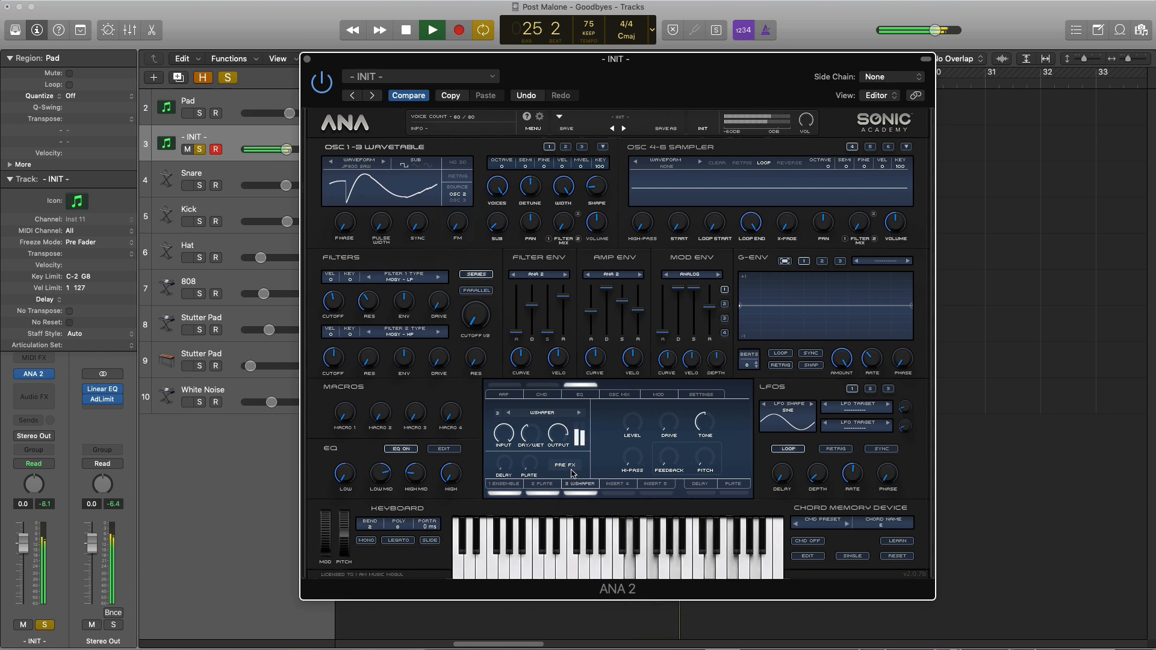
Raise the WShaper's drive slightly and lower the synth's master volume while auditioning the pad
key(space)
drag(669, 429, 708, 407)
key(space)
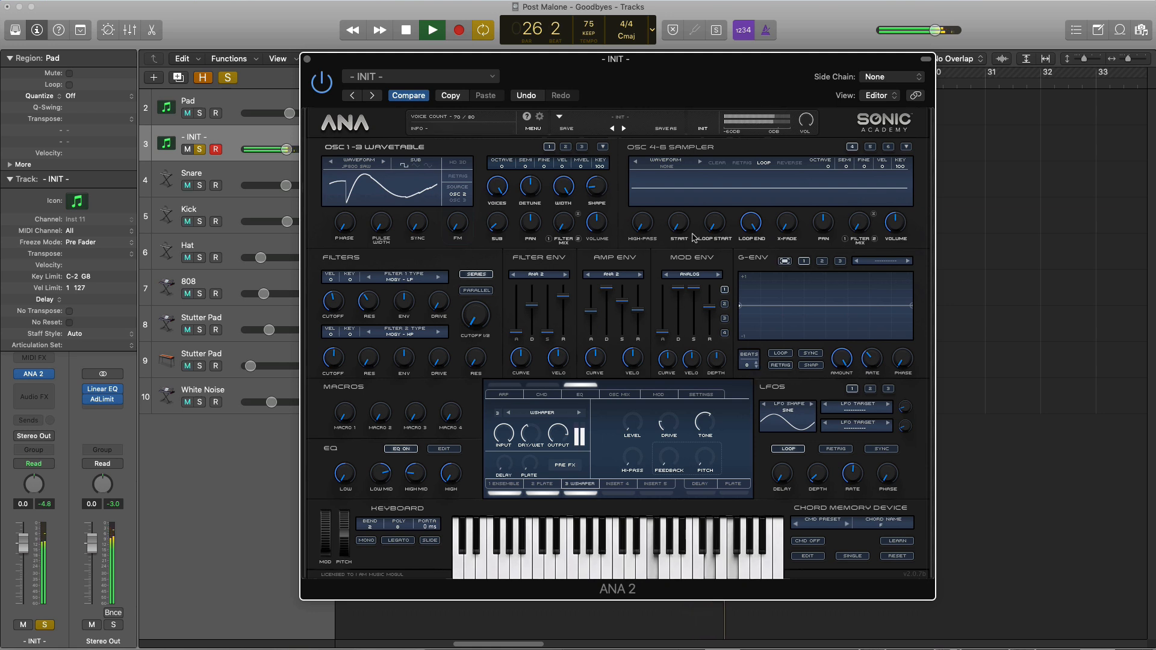
drag(802, 120, 806, 146)
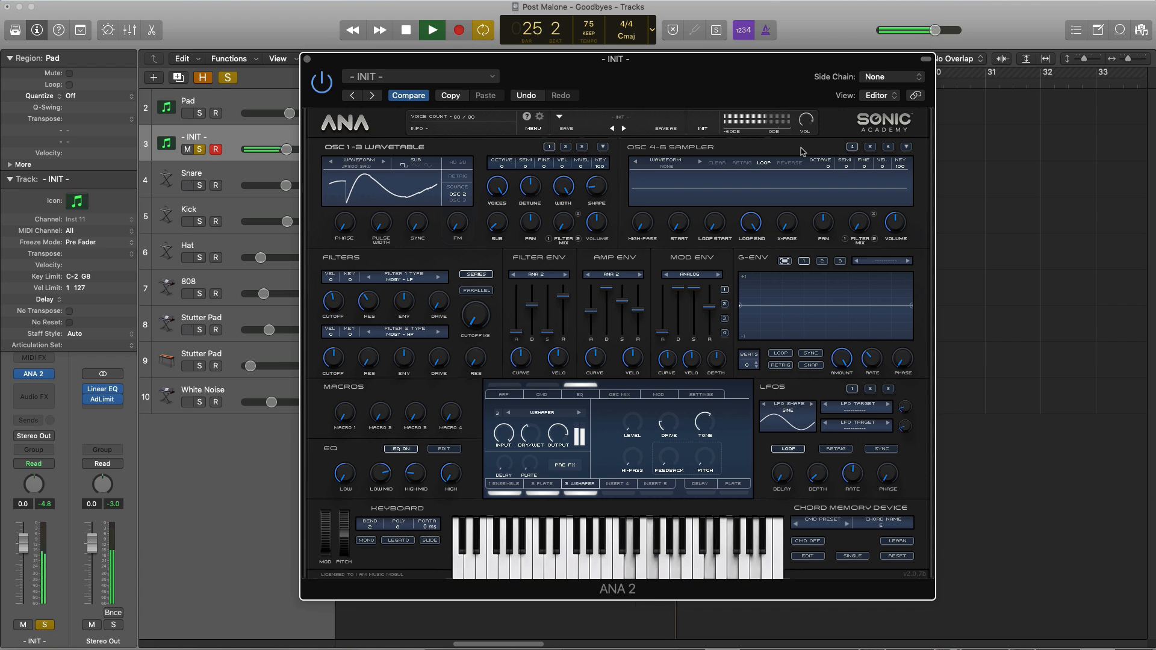
Close the synth window, unsolo the new - INIT - track, mute the original Pad track, and play the full mix
click(307, 58)
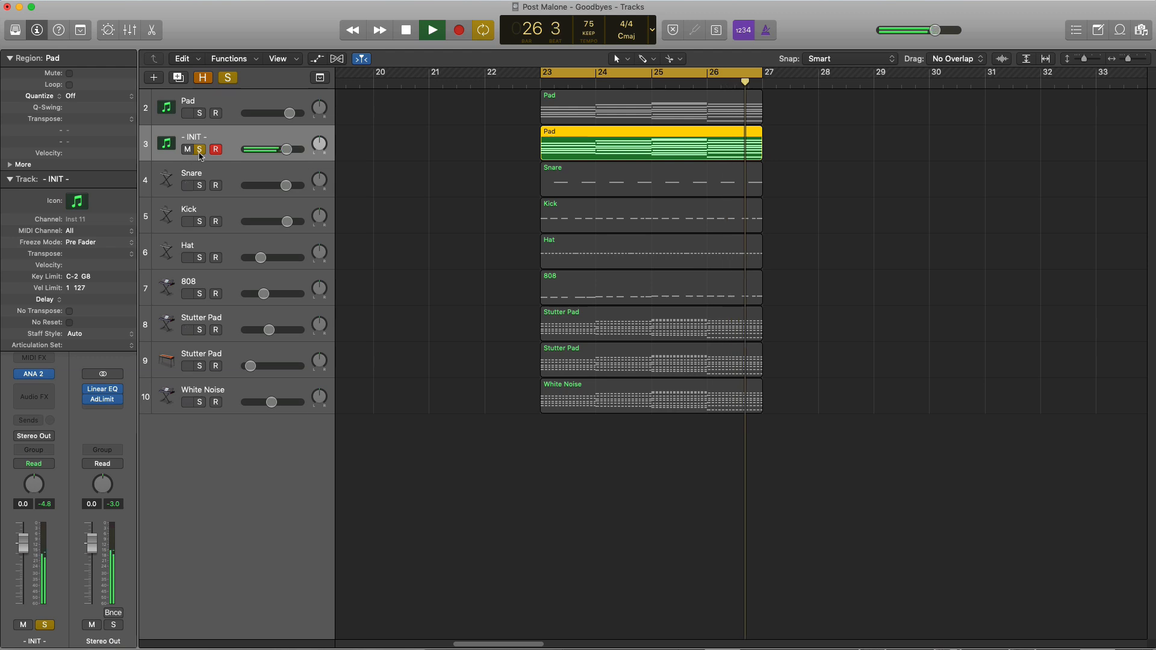
key(space)
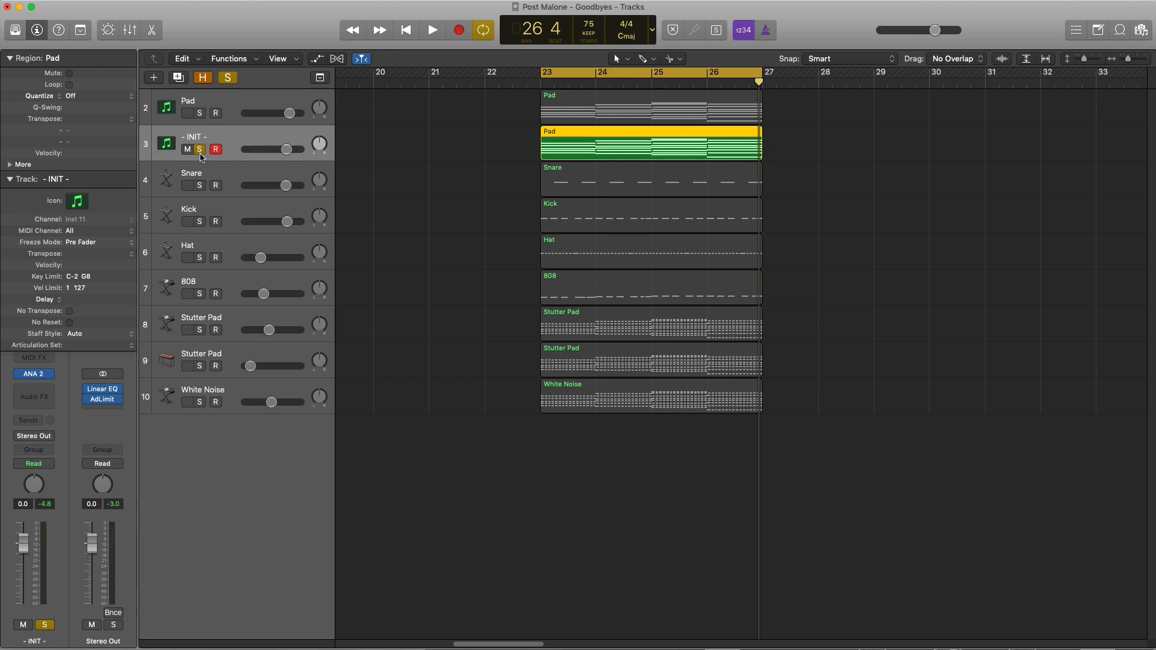
click(200, 151)
click(189, 115)
key(space)
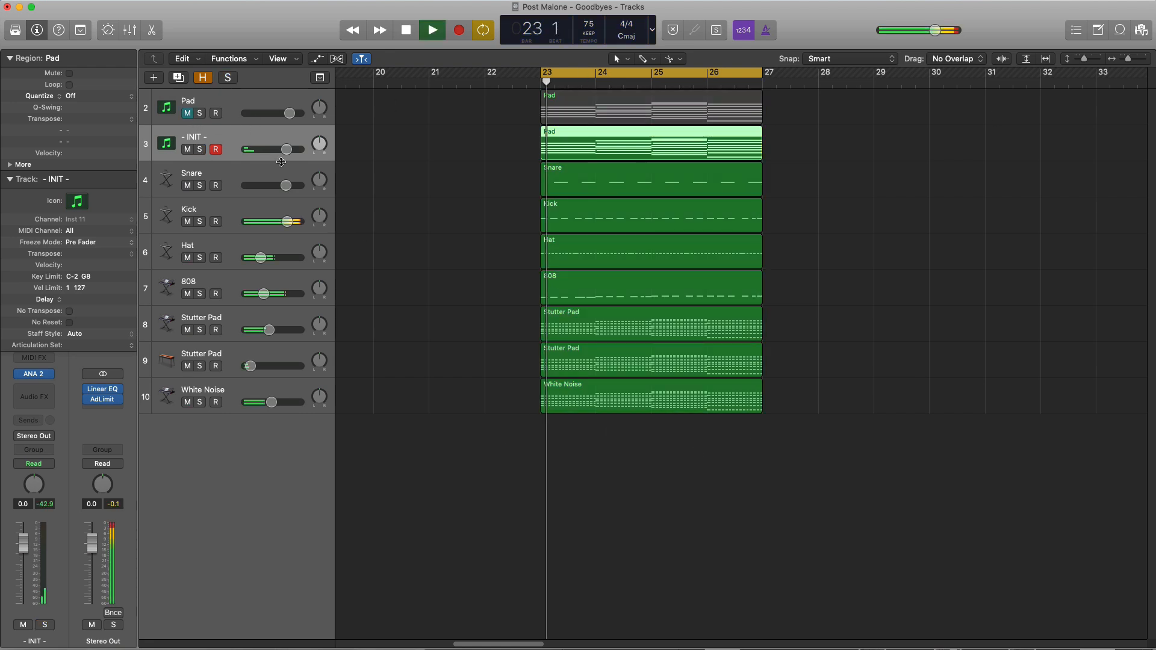
Set the - INIT - track's volume to 0.5 dB while listening to it in the mix
drag(285, 156, 284, 159)
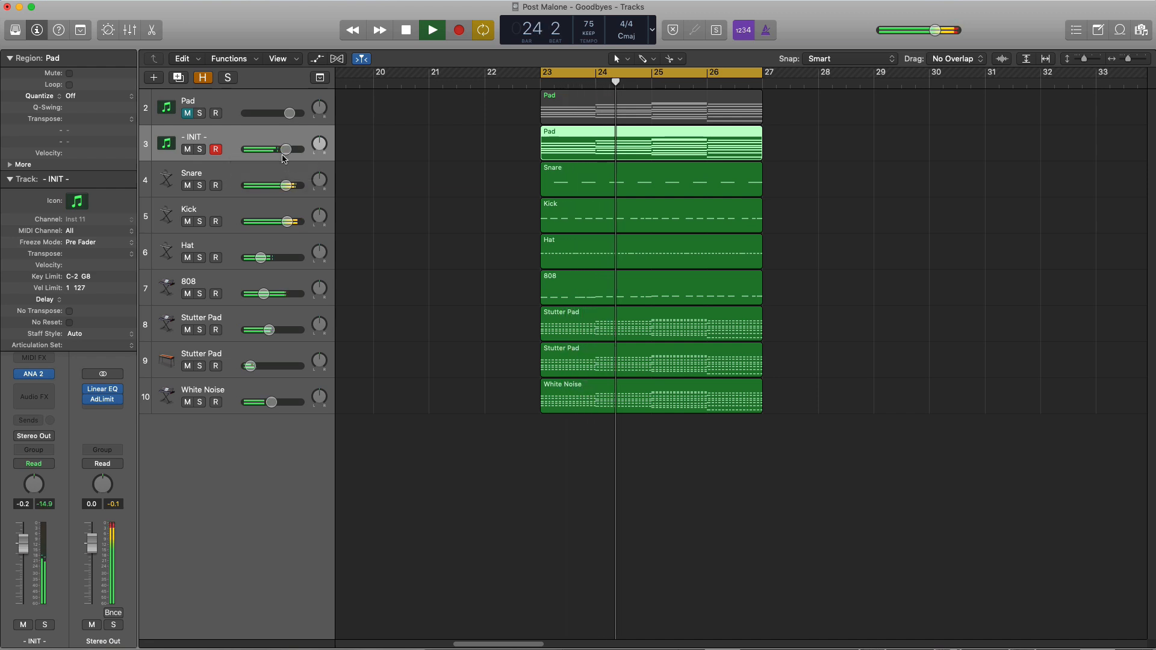
drag(283, 157, 287, 153)
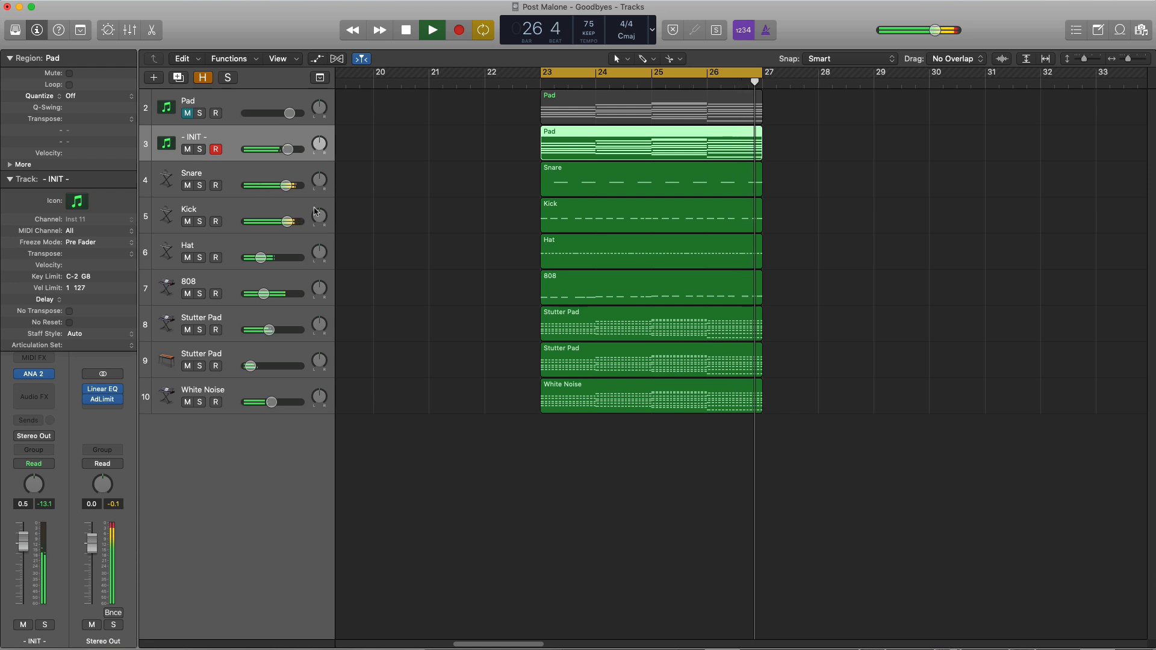
Turn off cycle playback of bars 23 to 27 while the mix keeps playing
ctrl+alt+click(428, 252)
ctrl+alt+click(428, 252)
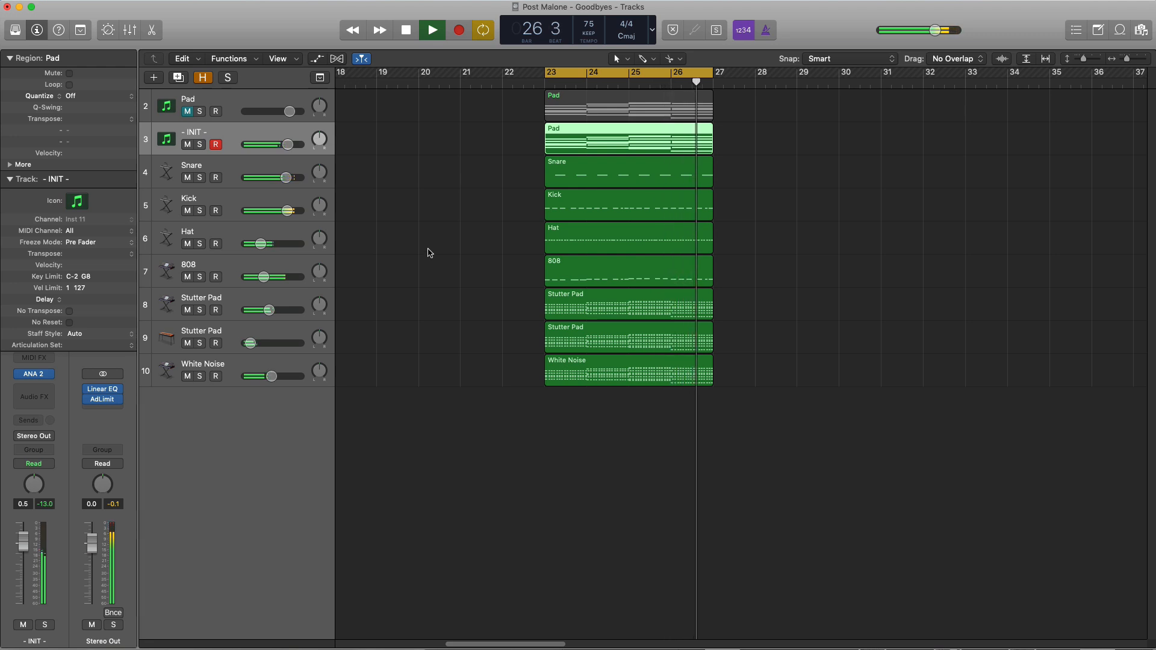
click(612, 79)
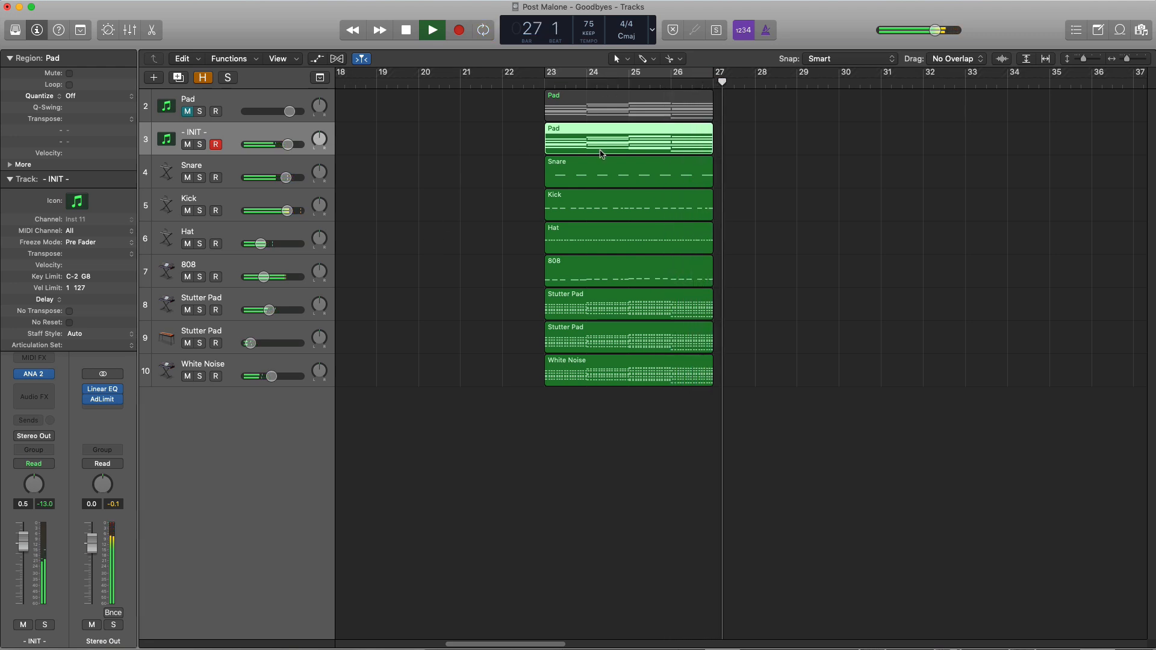